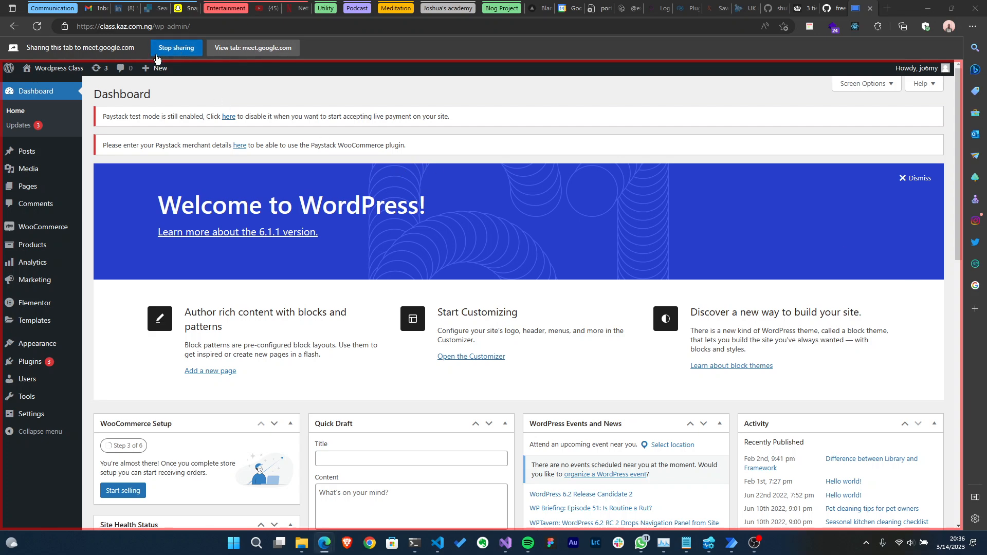
{"action": "left_click", "coordinate": [186, 50]}
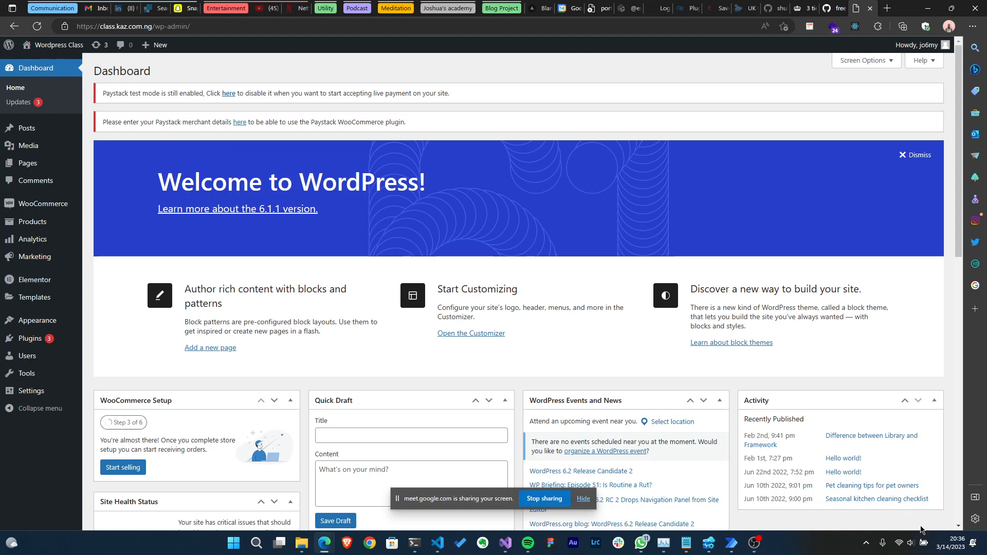
{"action": "left_click", "coordinate": [957, 543]}
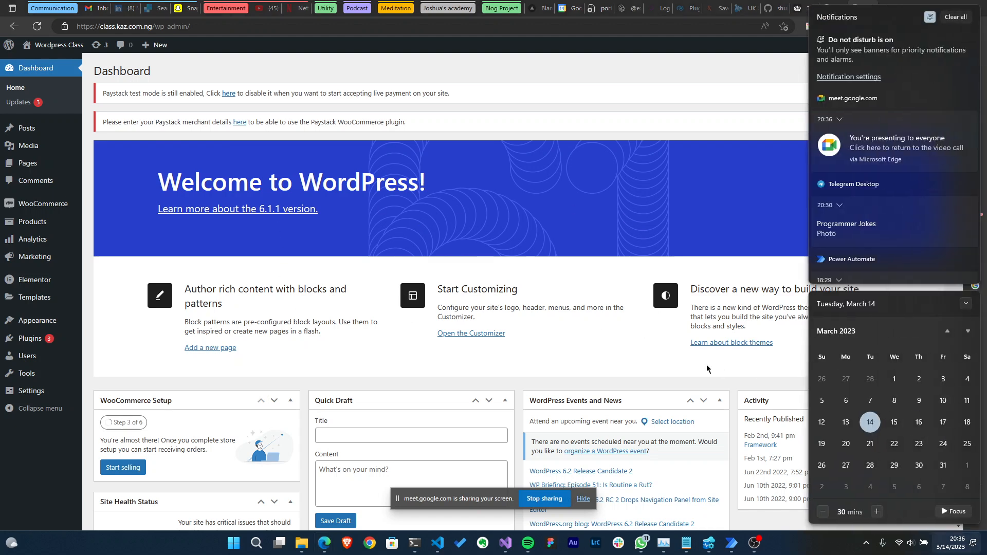
{"action": "left_click", "coordinate": [566, 91]}
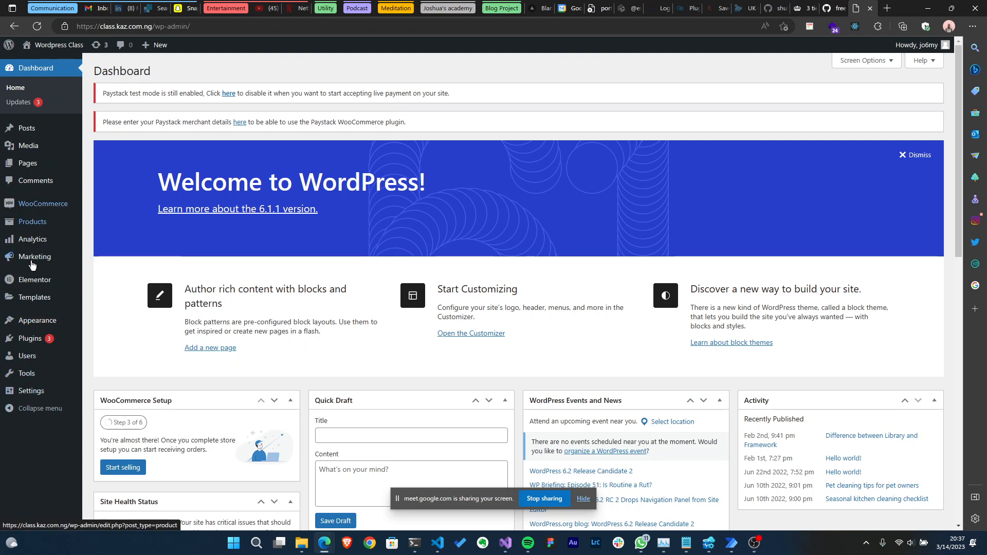
- Open the Elementor Theme Builder and switch it to the table view of templates
{"action": "mouse_move", "coordinate": [31, 306]}
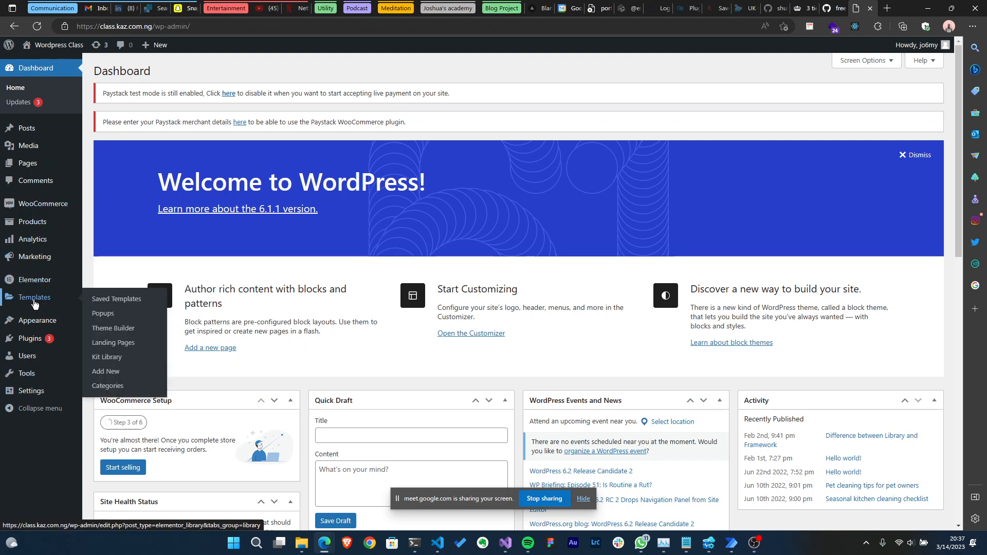
{"action": "left_click", "coordinate": [130, 332]}
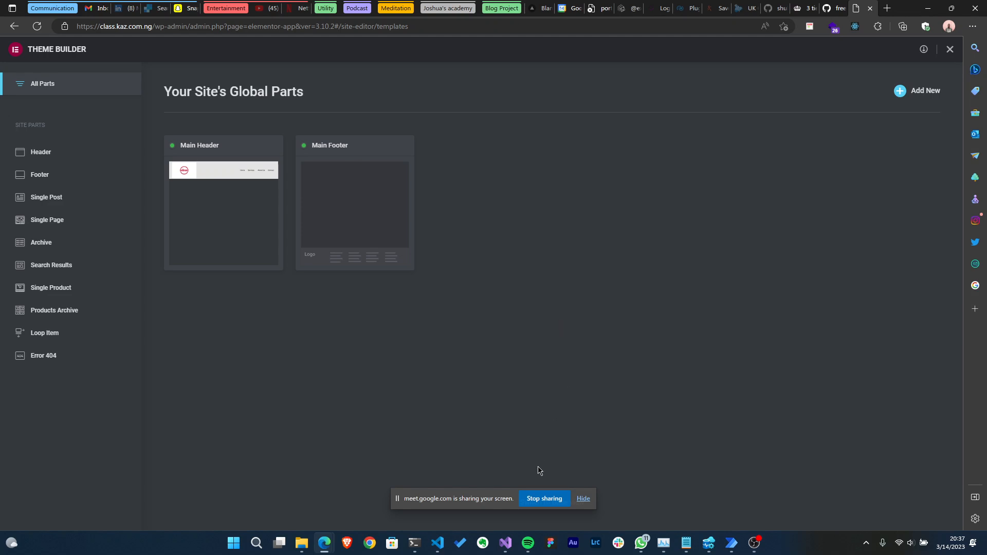
{"action": "left_click", "coordinate": [583, 499]}
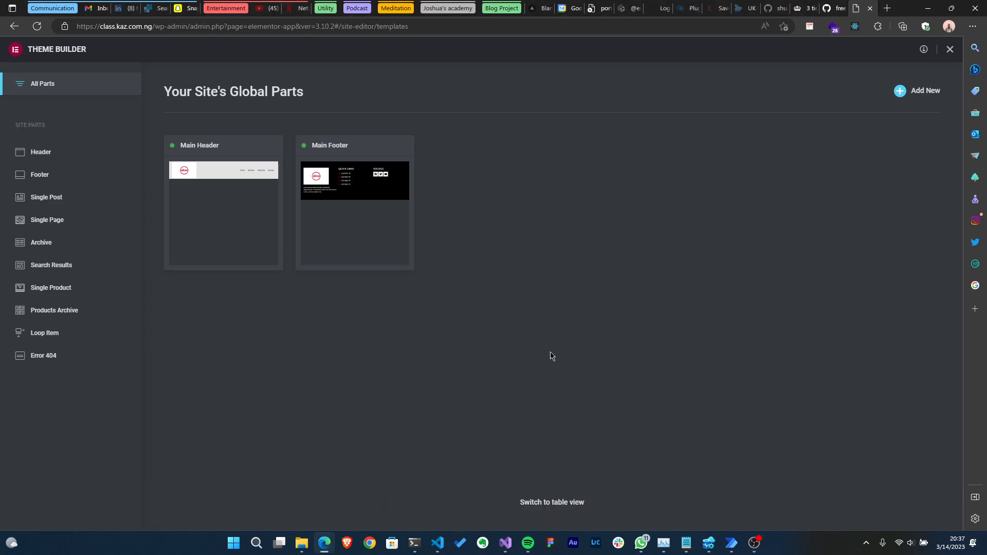
{"action": "left_click", "coordinate": [553, 506]}
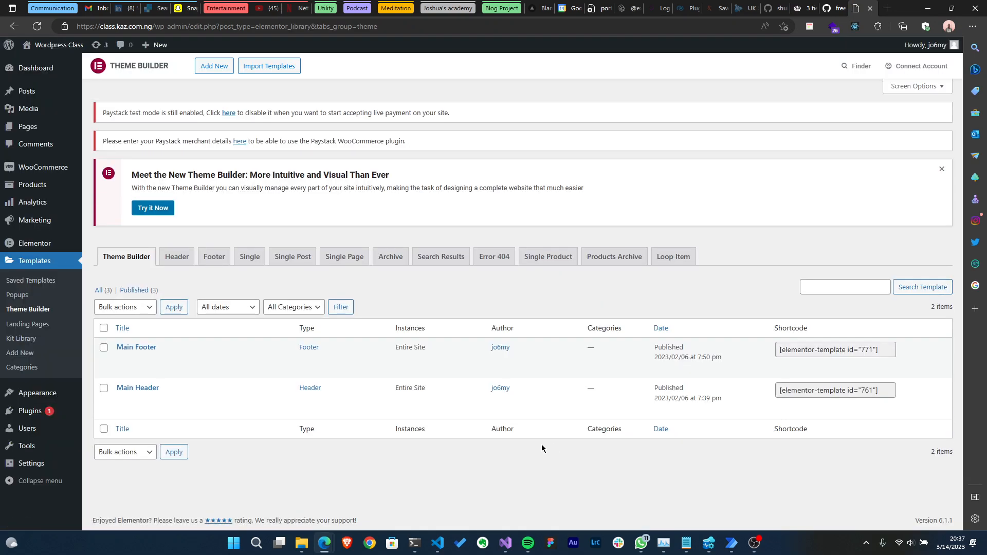
- Create a new Single Product template named Product
{"action": "left_click", "coordinate": [211, 69]}
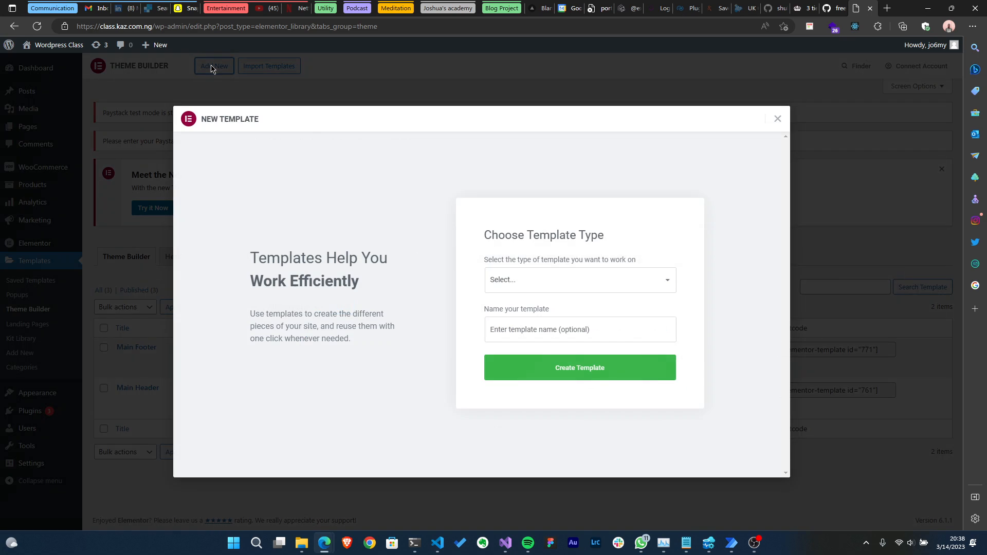
{"action": "left_click", "coordinate": [614, 283]}
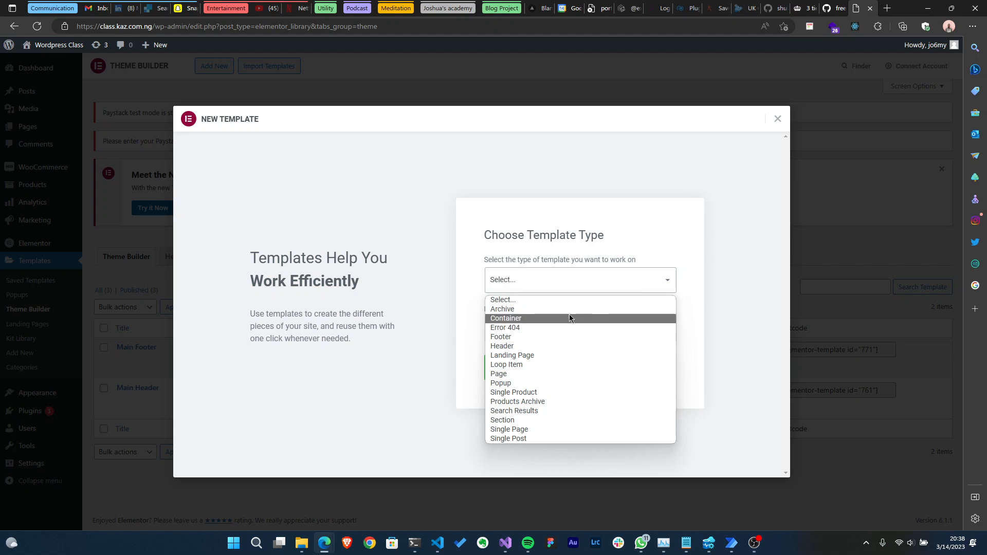
{"action": "left_click", "coordinate": [516, 394]}
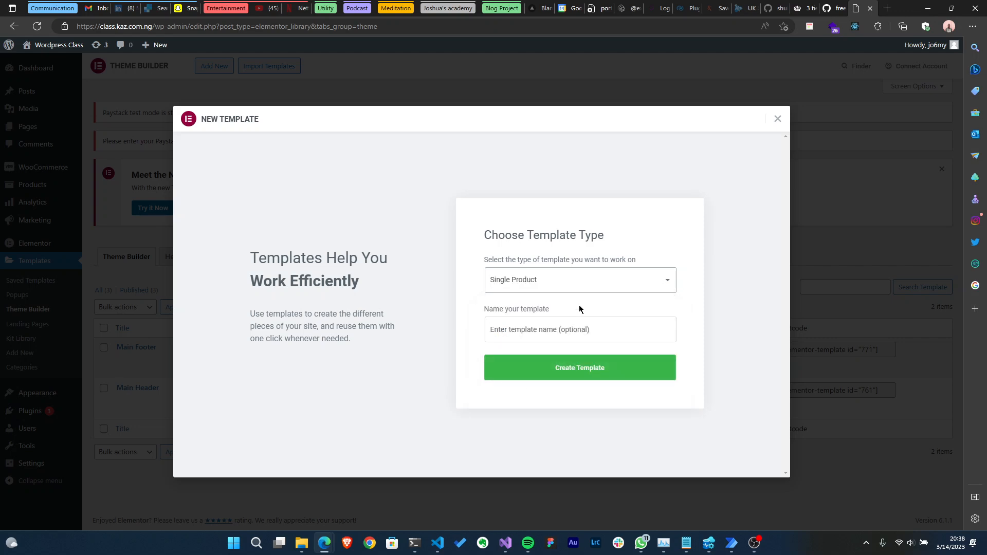
{"action": "left_click", "coordinate": [577, 326]}
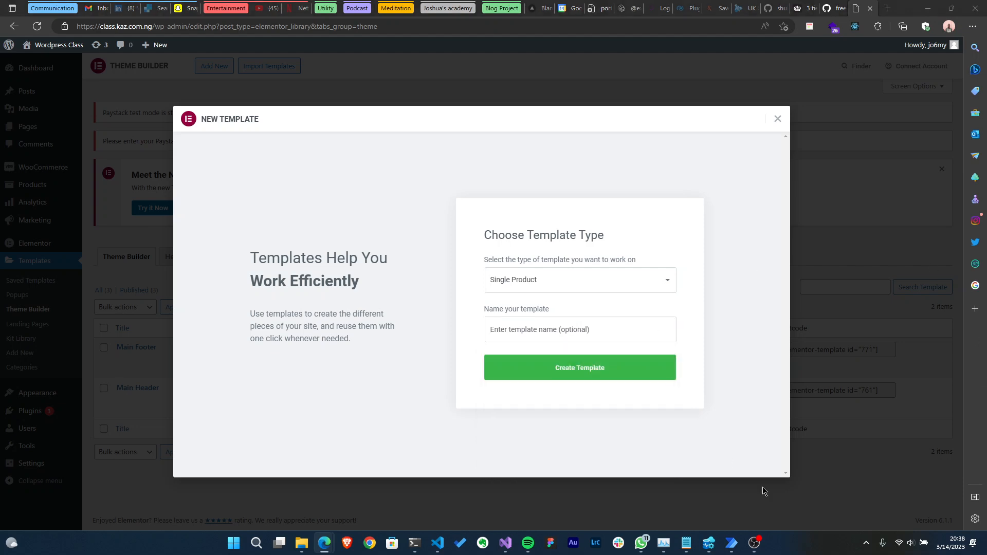
{"action": "left_click", "coordinate": [754, 553]}
{"action": "left_click", "coordinate": [562, 329]}
{"action": "type", "text": "Pro"}
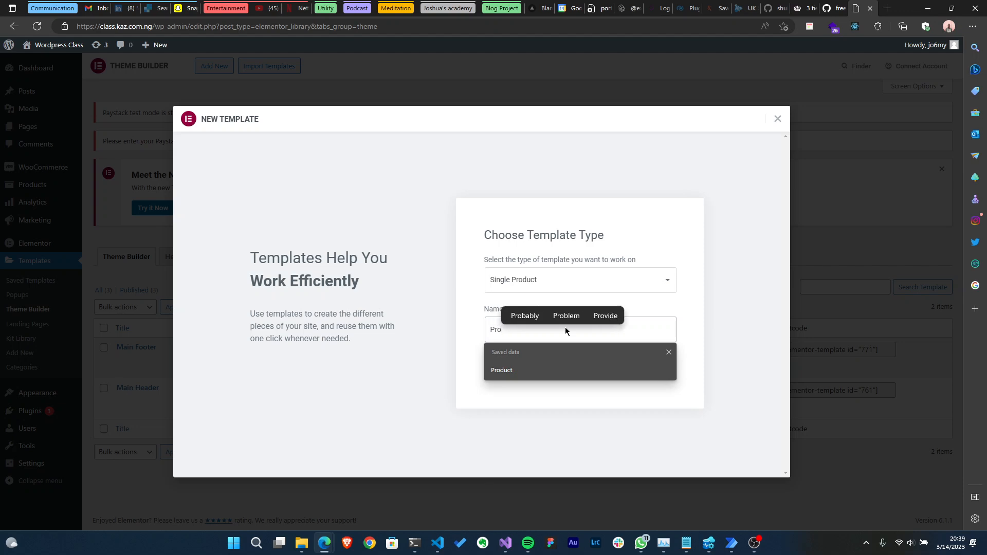
{"action": "key", "text": "Down"}
{"action": "key", "text": "Return"}
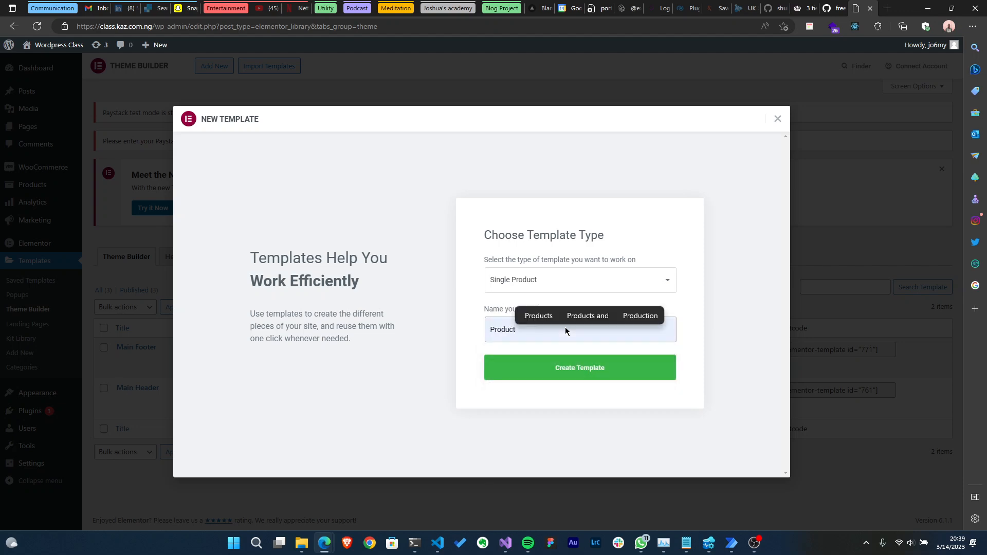
{"action": "left_click", "coordinate": [570, 369]}
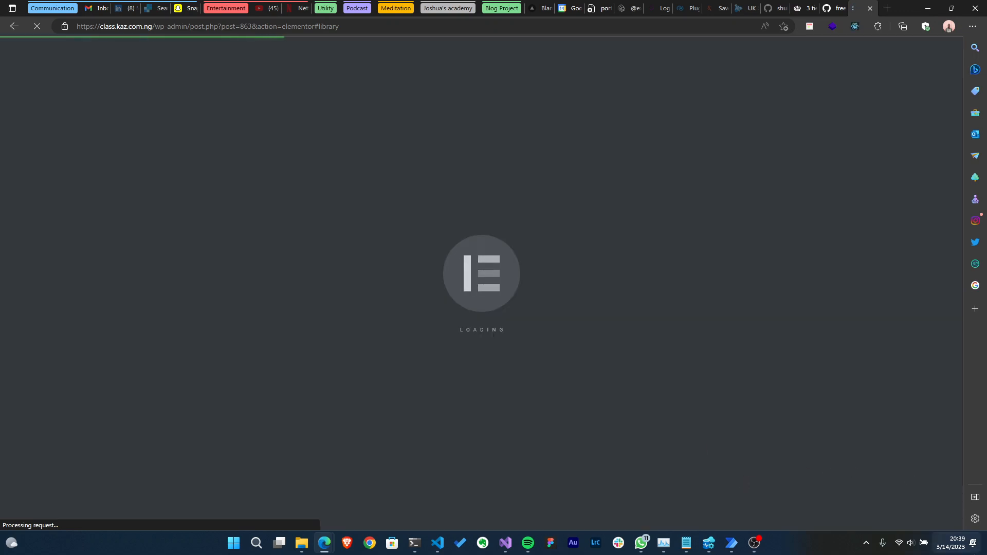
{"action": "left_click", "coordinate": [968, 541]}
{"action": "left_click", "coordinate": [973, 553]}
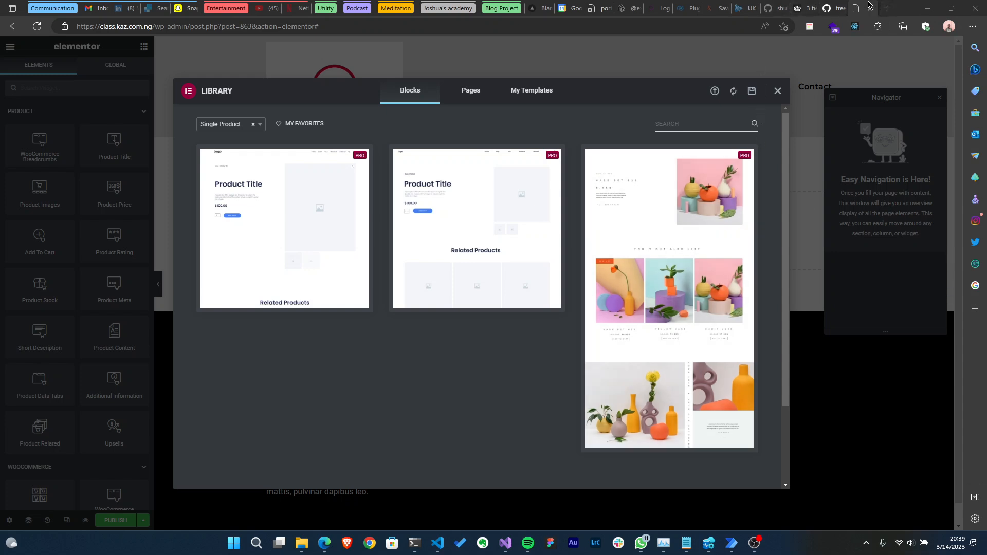
- Open the site's shop page class.kaz.com.ng/shop in a new browser tab
{"action": "left_click", "coordinate": [886, 8]}
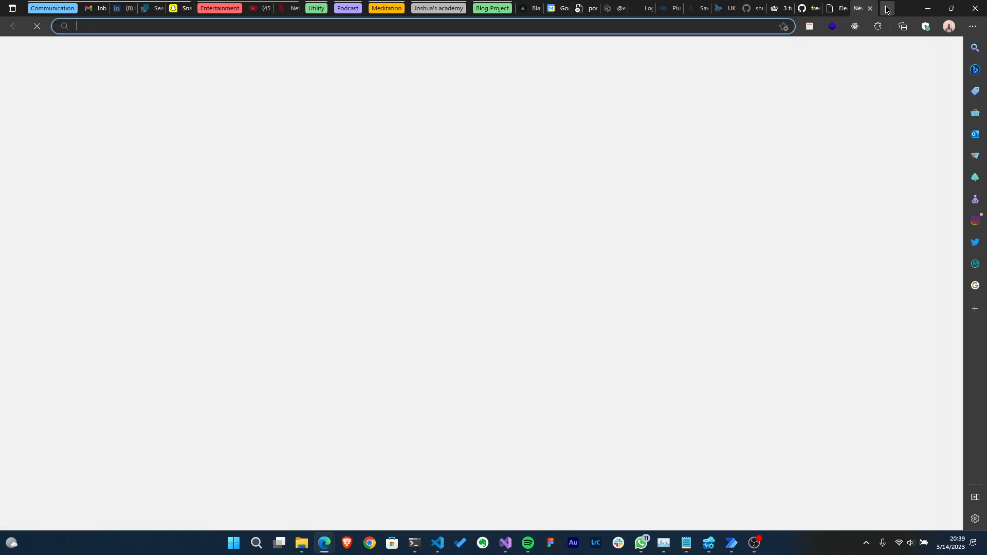
{"action": "type", "text": "cl"}
{"action": "key", "text": "Down"}
{"action": "key", "text": "Down"}
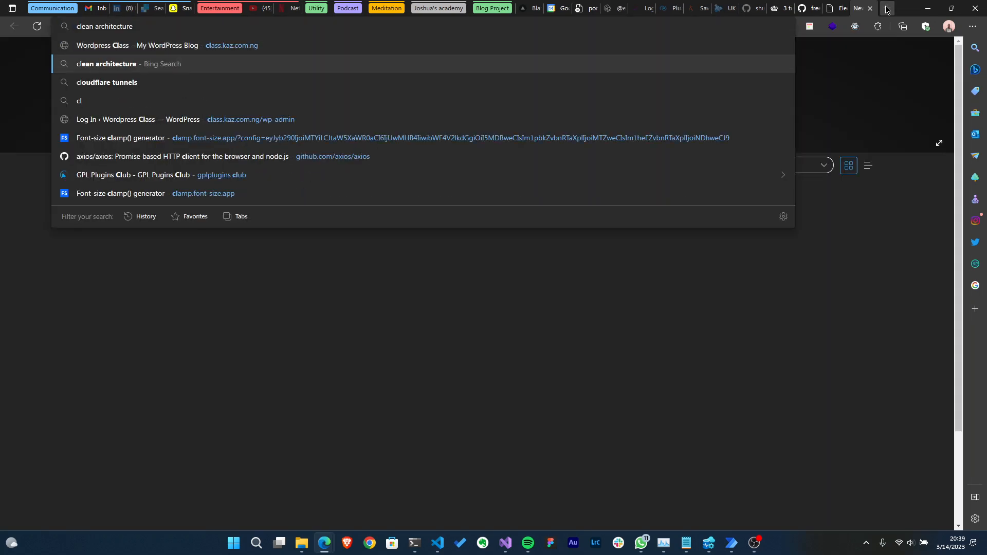
{"action": "key", "text": "Down"}
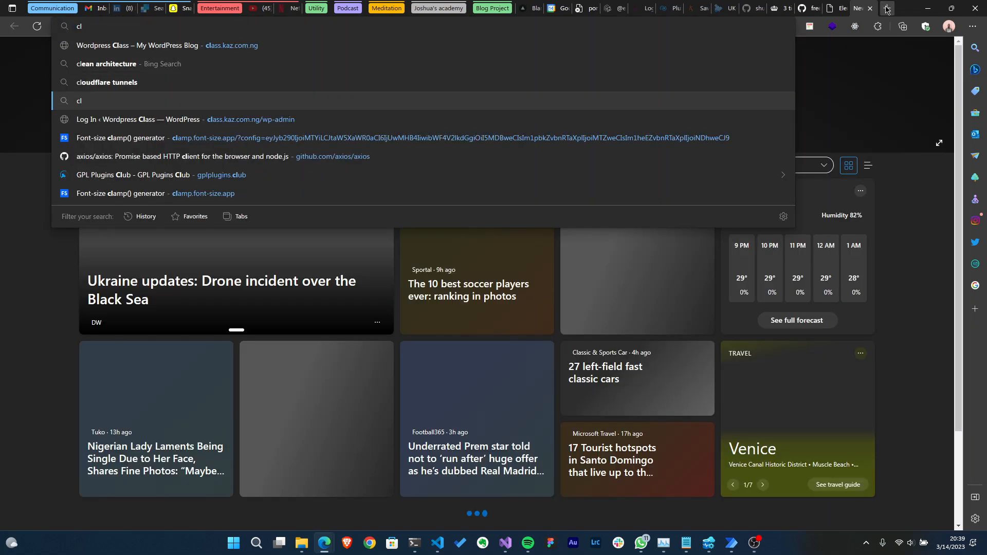
{"action": "key", "text": "Down"}
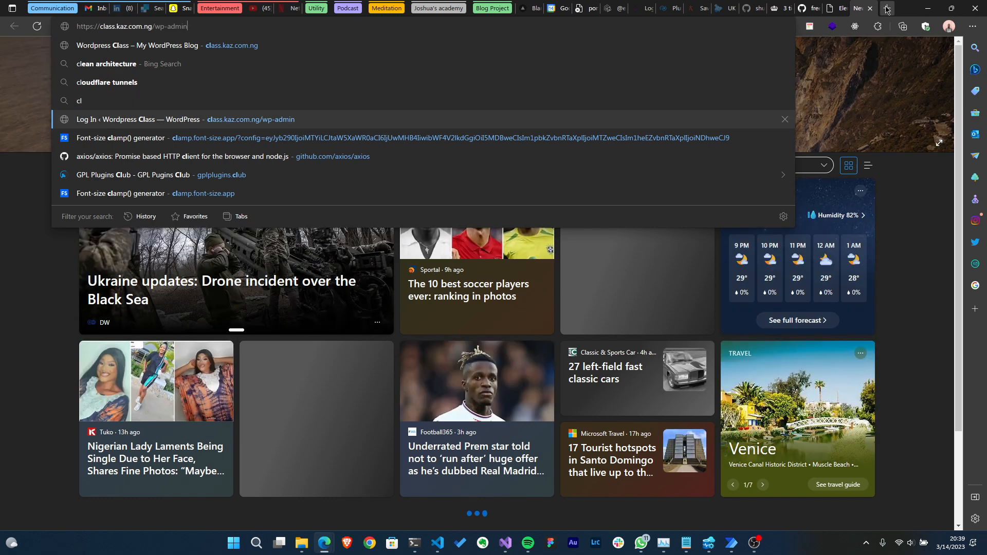
{"action": "key", "text": "BackSpace"}
{"action": "key", "text": "BackSpace"}
{"action": "key", "text": "BackSpace"}
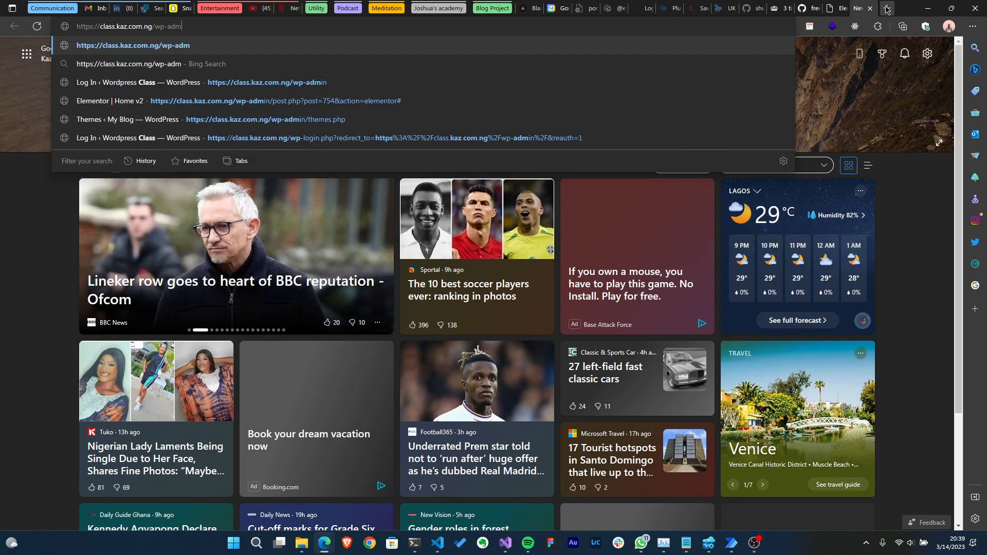
{"action": "key", "text": "BackSpace"}
{"action": "key", "text": "BackSpace"}
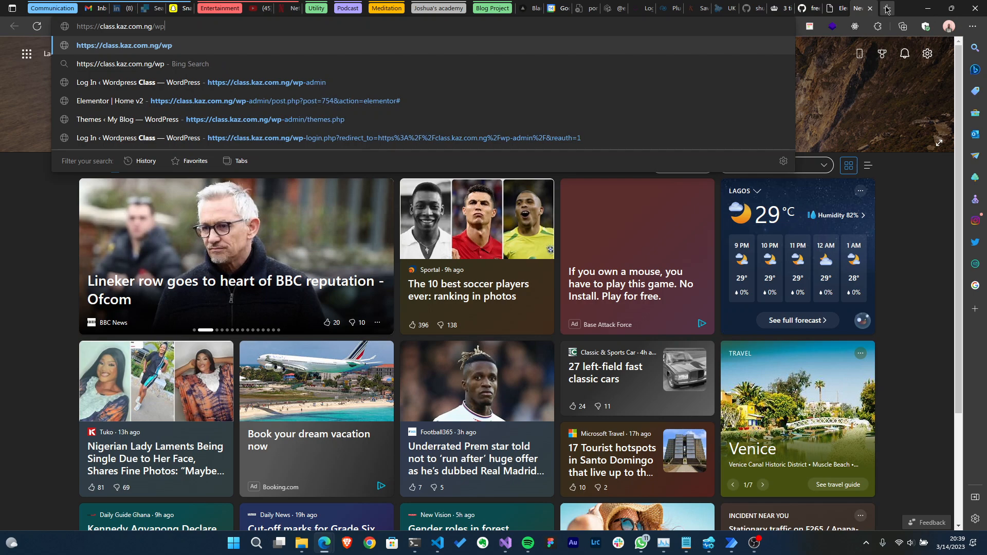
{"action": "key", "text": "BackSpace"}
{"action": "key", "text": "BackSpace"}
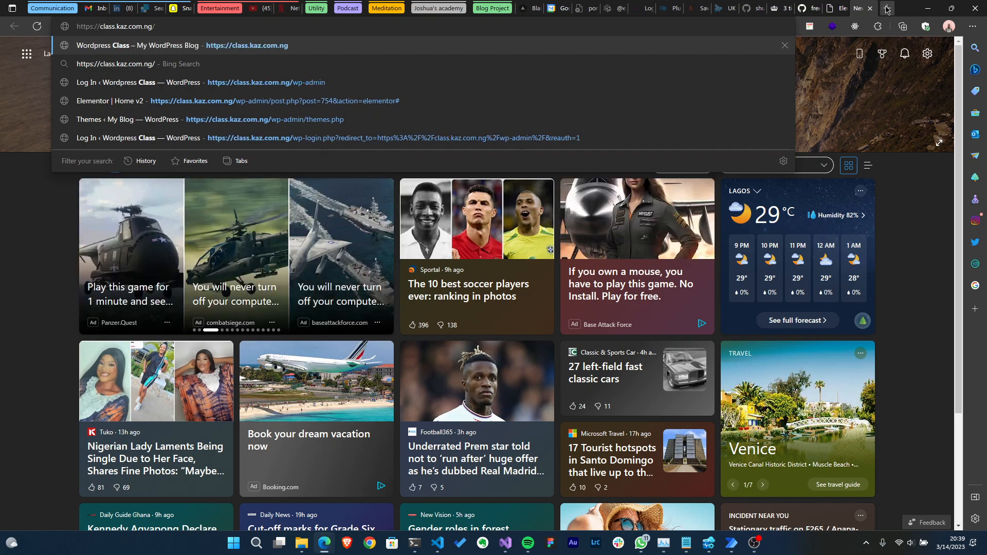
{"action": "type", "text": "shop"}
{"action": "key", "text": "Return"}
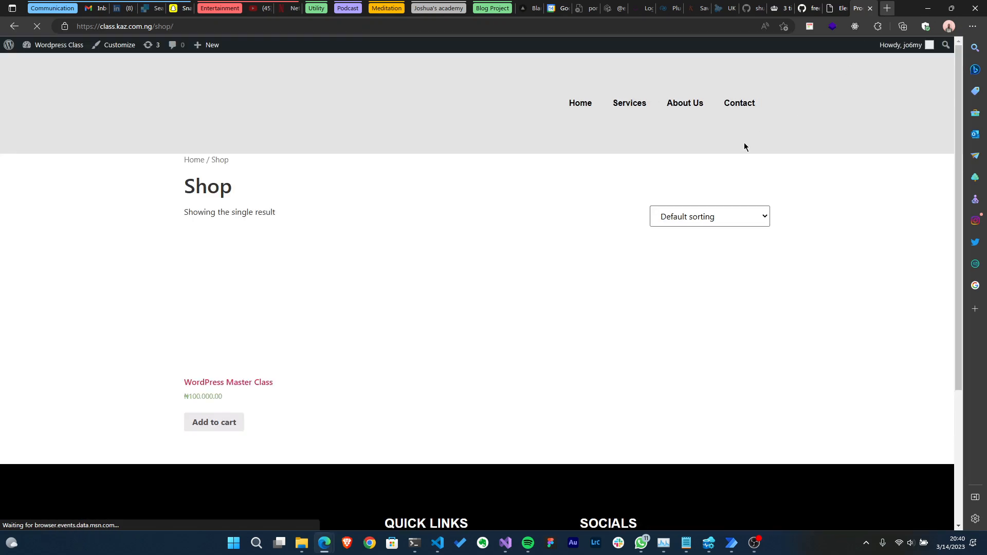
- Open the WordPress Master Class product page and examine its layout
{"action": "left_click", "coordinate": [221, 385]}
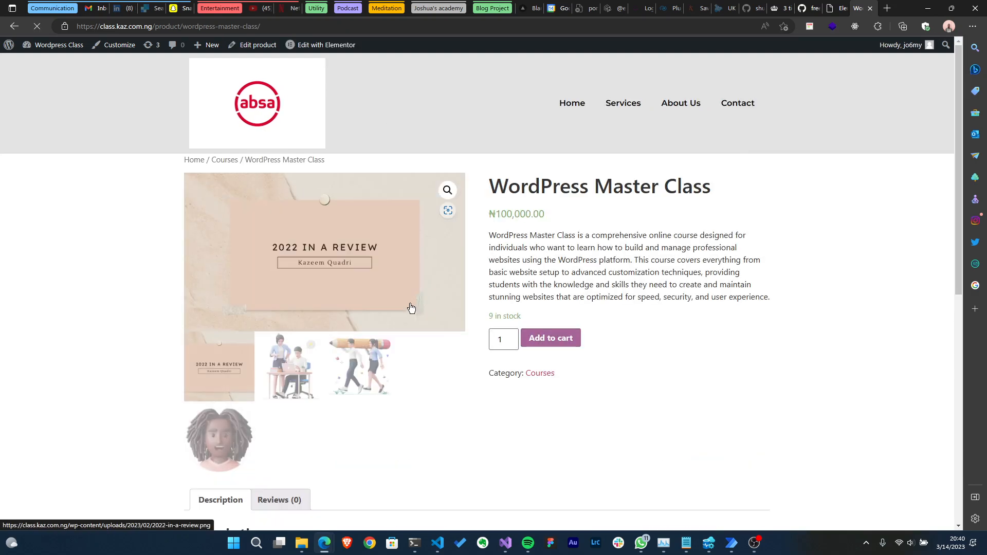
{"action": "scroll", "coordinate": [411, 307], "scroll_direction": "down", "scroll_amount": 3}
{"action": "scroll", "coordinate": [410, 307], "scroll_direction": "down", "scroll_amount": 5}
{"action": "scroll", "coordinate": [410, 308], "scroll_direction": "up", "scroll_amount": 7}
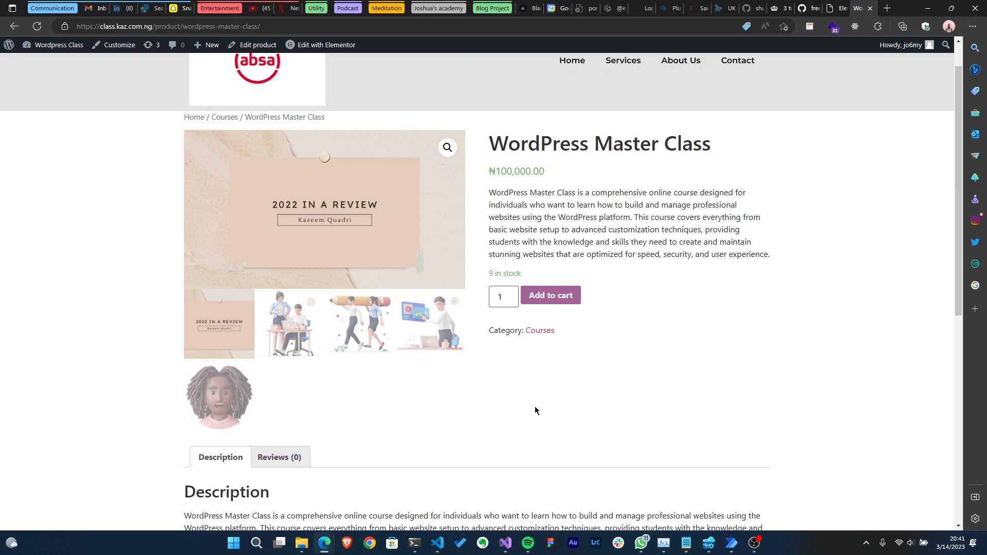
- Return to the template editor, close the block library and add a two-column container
{"action": "left_click", "coordinate": [839, 6]}
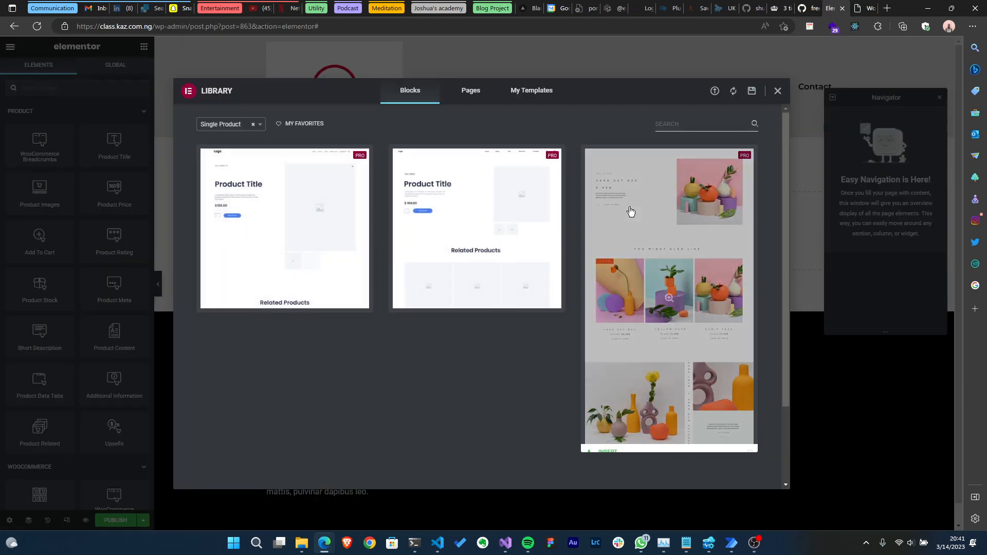
{"action": "left_click", "coordinate": [778, 91]}
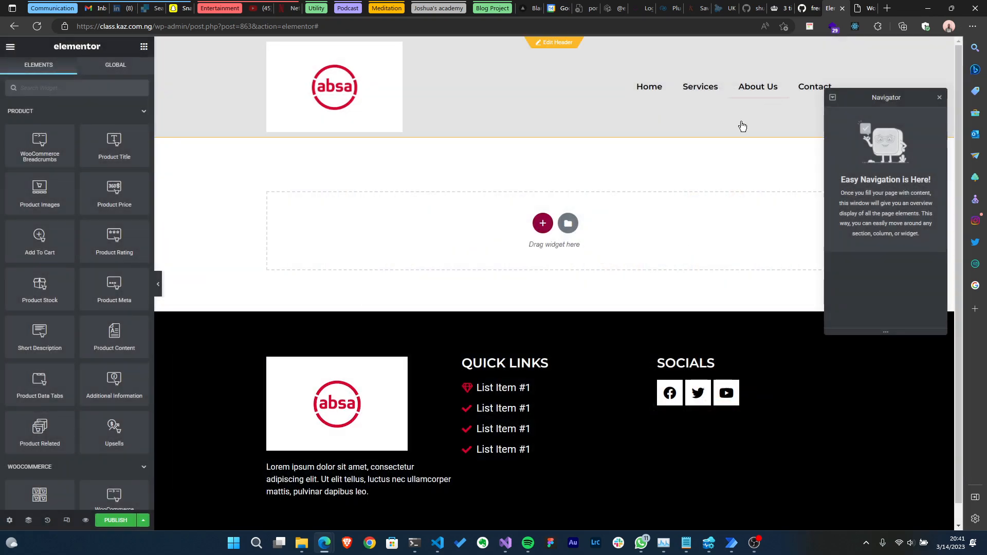
{"action": "left_click", "coordinate": [543, 224]}
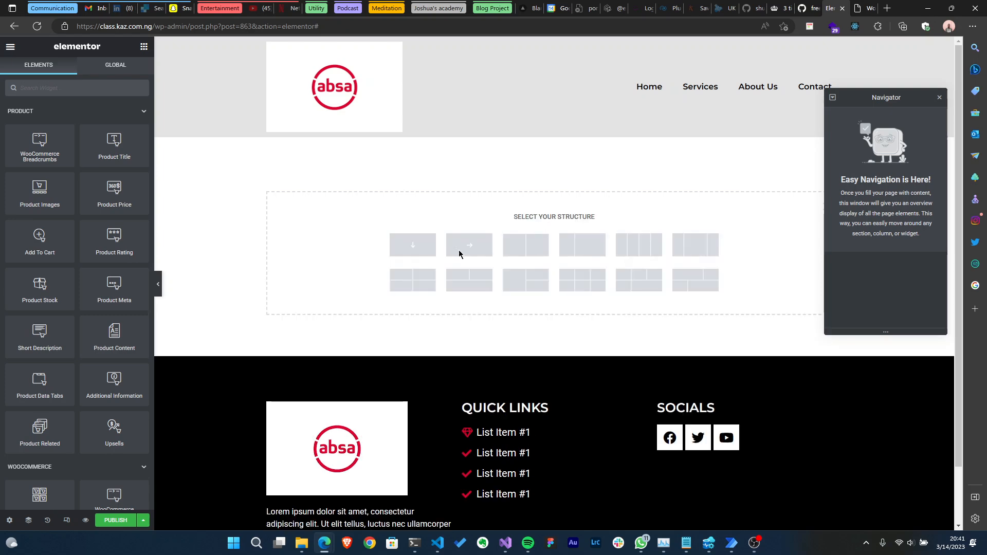
{"action": "left_click", "coordinate": [541, 235]}
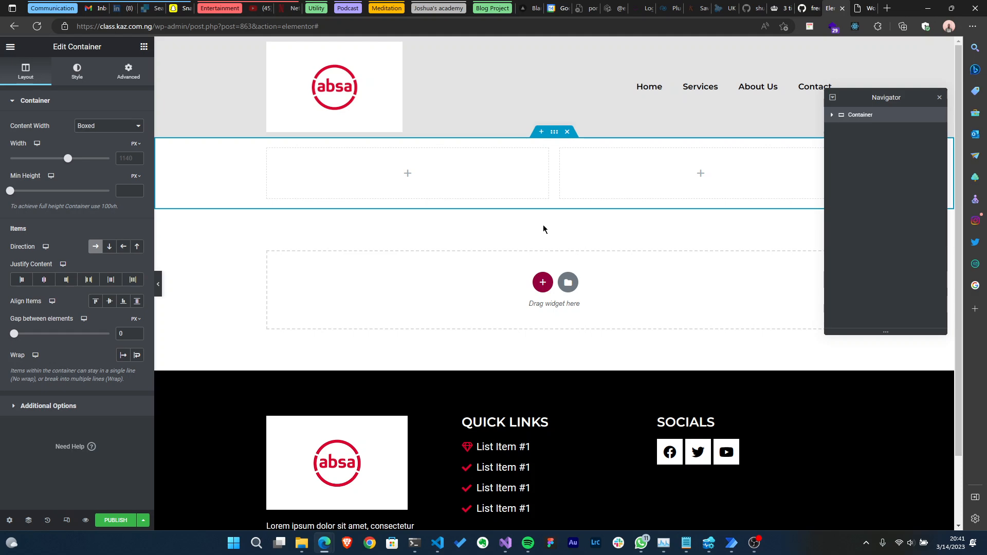
- Place a Product Images widget into the left column, comparing with the live product page
{"action": "left_click", "coordinate": [144, 46]}
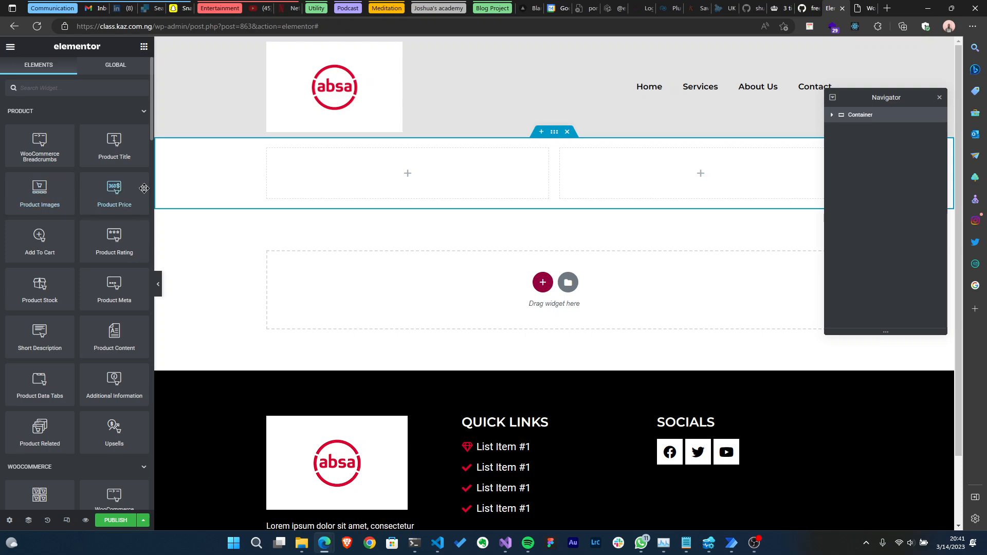
{"action": "left_click_drag", "start_coordinate": [31, 183], "coordinate": [383, 163]}
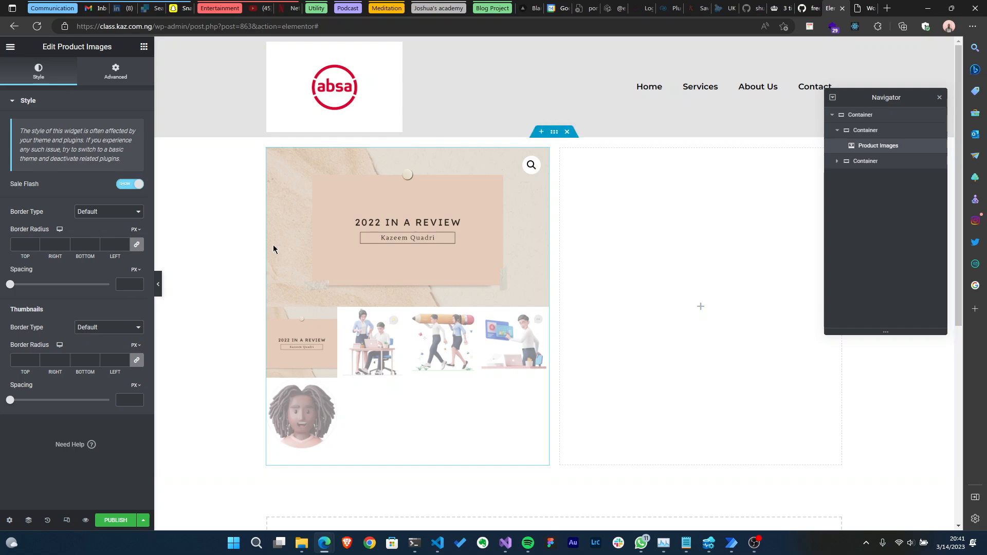
{"action": "left_click", "coordinate": [860, 4]}
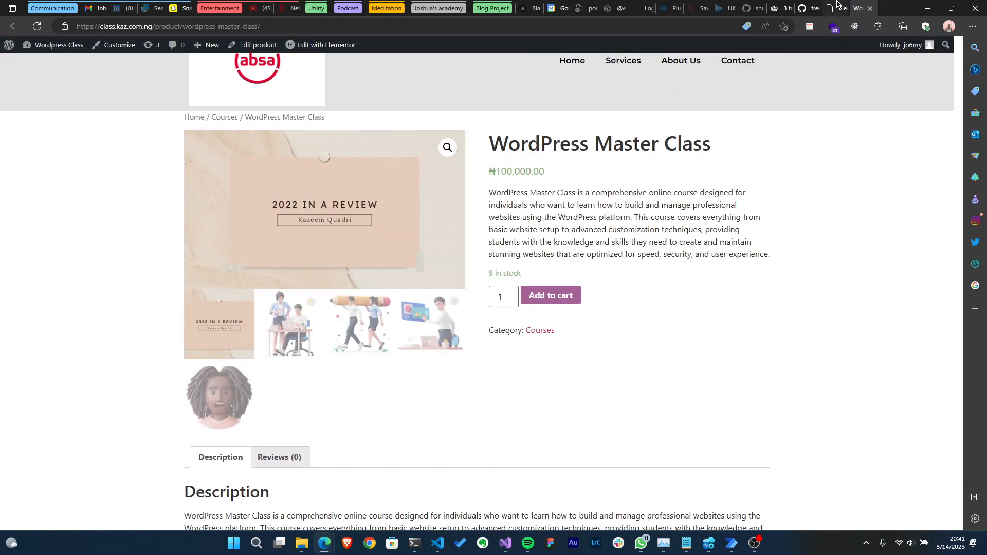
{"action": "left_click", "coordinate": [836, 4]}
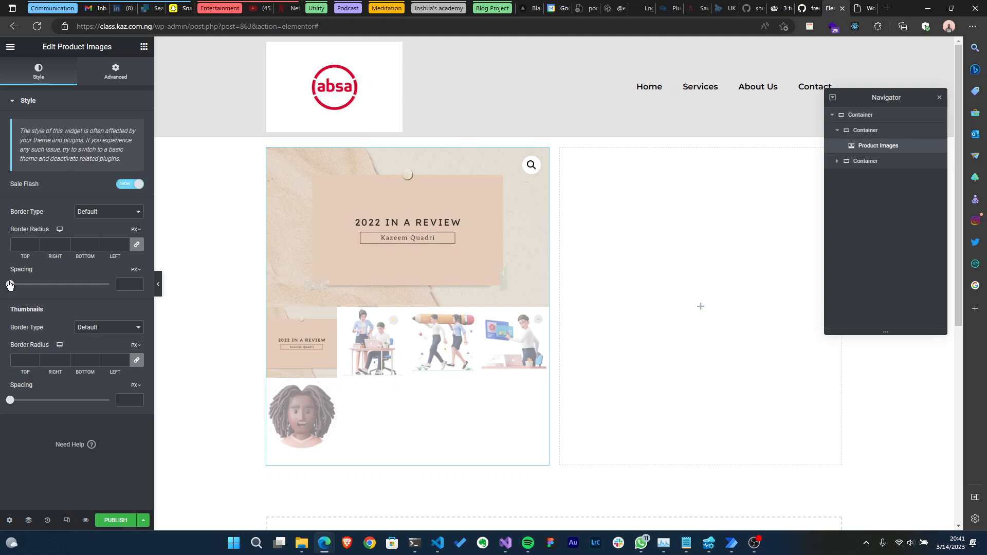
- Set the product images' thumbnail spacing to 29 px and the main image spacing to 0
{"action": "left_click_drag", "start_coordinate": [10, 400], "coordinate": [39, 402]}
{"action": "mouse_move", "coordinate": [11, 286]}
{"action": "left_mouse_down"}
{"action": "mouse_move", "coordinate": [41, 286]}
{"action": "mouse_move", "coordinate": [7, 287]}
{"action": "left_mouse_up"}
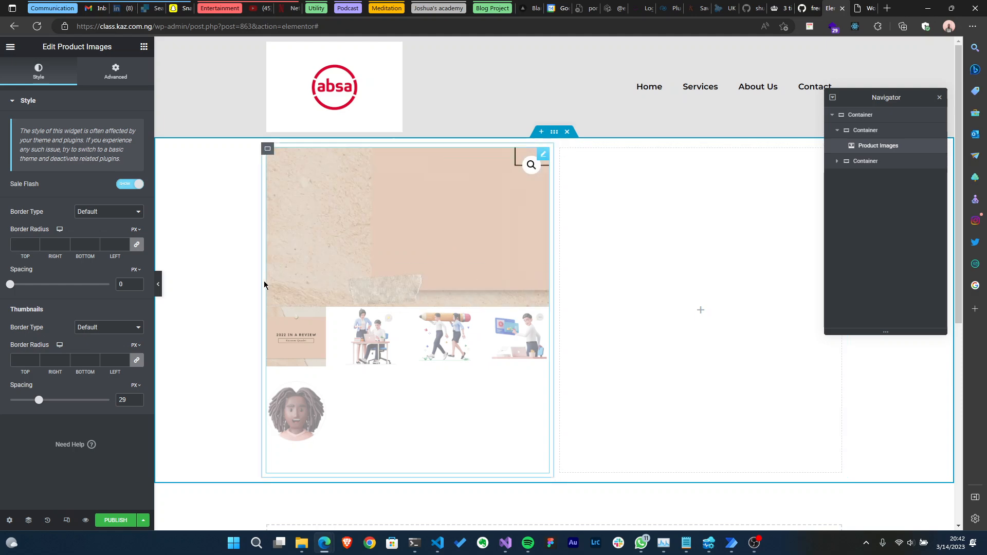
{"action": "left_click", "coordinate": [144, 47]}
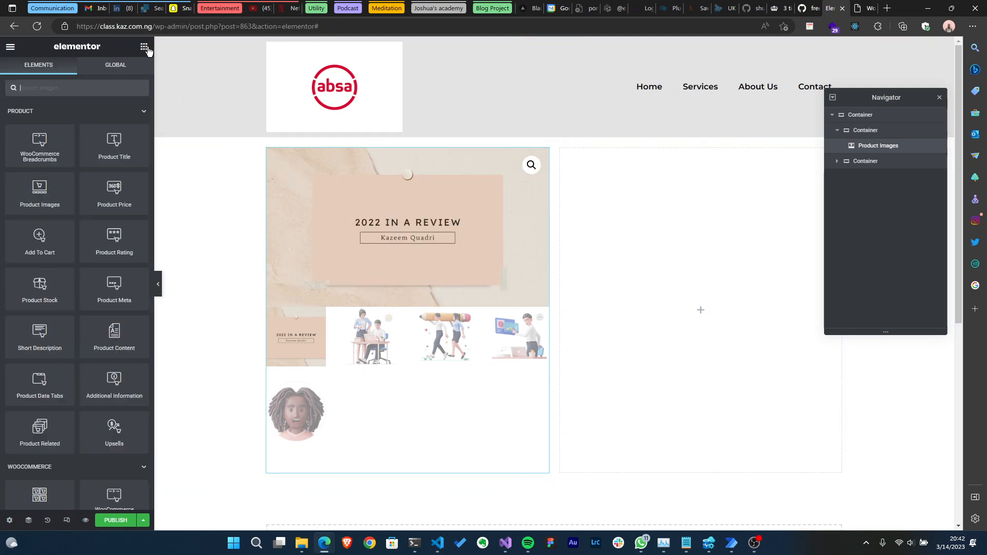
- Search the widget panel for product image widgets, then clear the search
{"action": "left_click", "coordinate": [75, 85]}
{"action": "type", "text": "prod"}
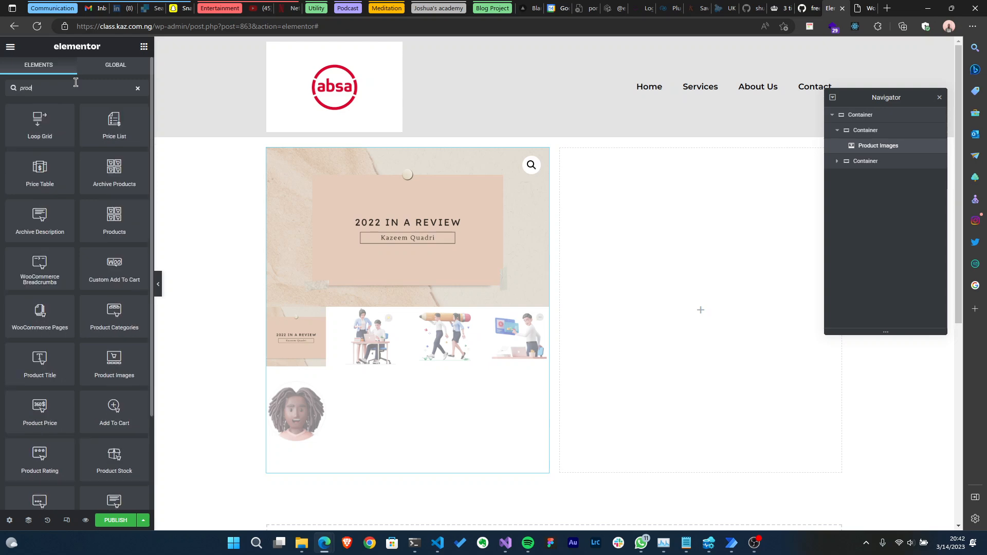
{"action": "type", "text": "uct im"}
{"action": "key", "text": "BackSpace"}
{"action": "key", "text": "BackSpace"}
{"action": "key", "text": "BackSpace"}
{"action": "key", "text": "BackSpace"}
{"action": "key", "text": "BackSpace"}
{"action": "key", "text": "BackSpace"}
{"action": "key", "text": "BackSpace"}
{"action": "key", "text": "BackSpace"}
{"action": "key", "text": "BackSpace"}
{"action": "key", "text": "BackSpace"}
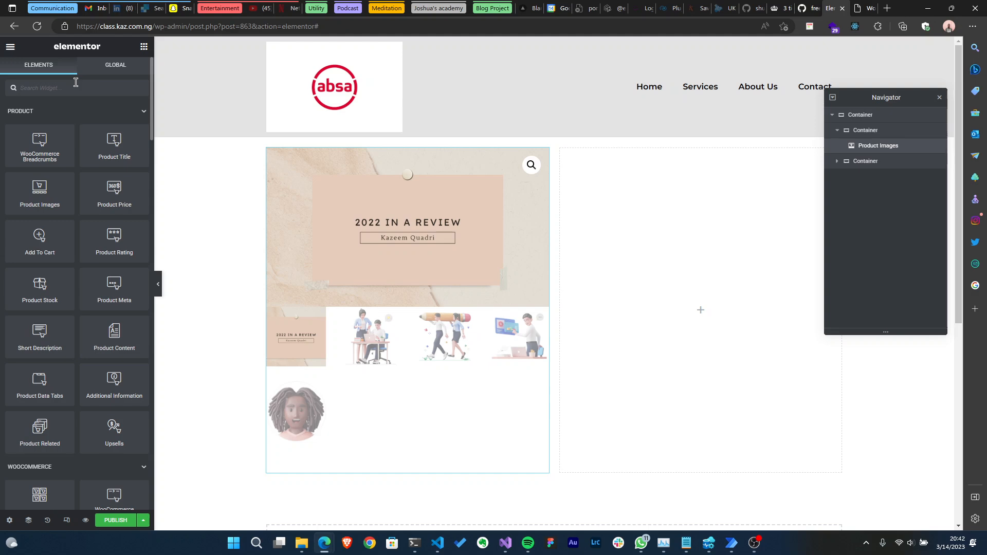
{"action": "left_click", "coordinate": [76, 82]}
{"action": "scroll", "coordinate": [84, 266], "scroll_direction": "down", "scroll_amount": 4}
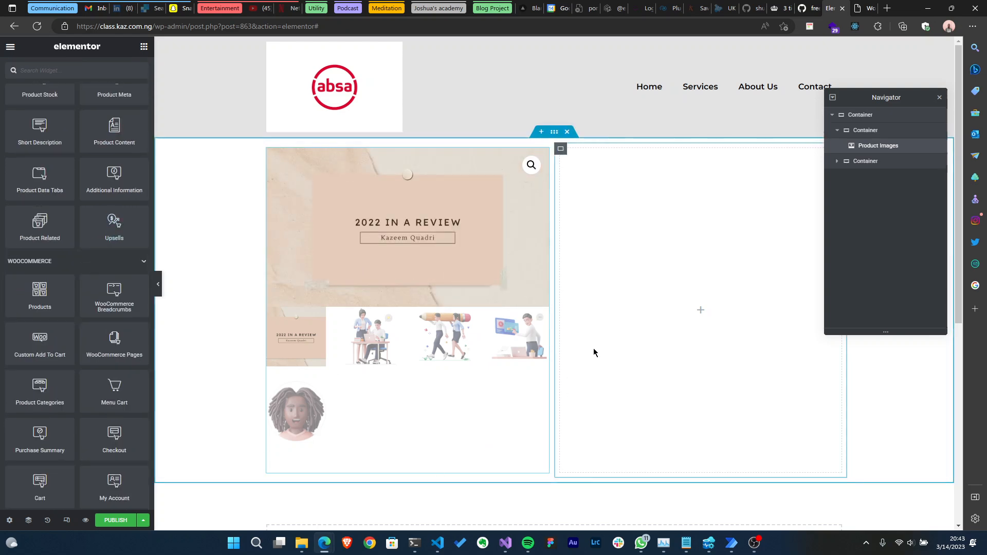
- Replace the Product Images widget in the left column with an Image widget using the Featured Image dynamic tag
{"action": "right_click", "coordinate": [465, 324]}
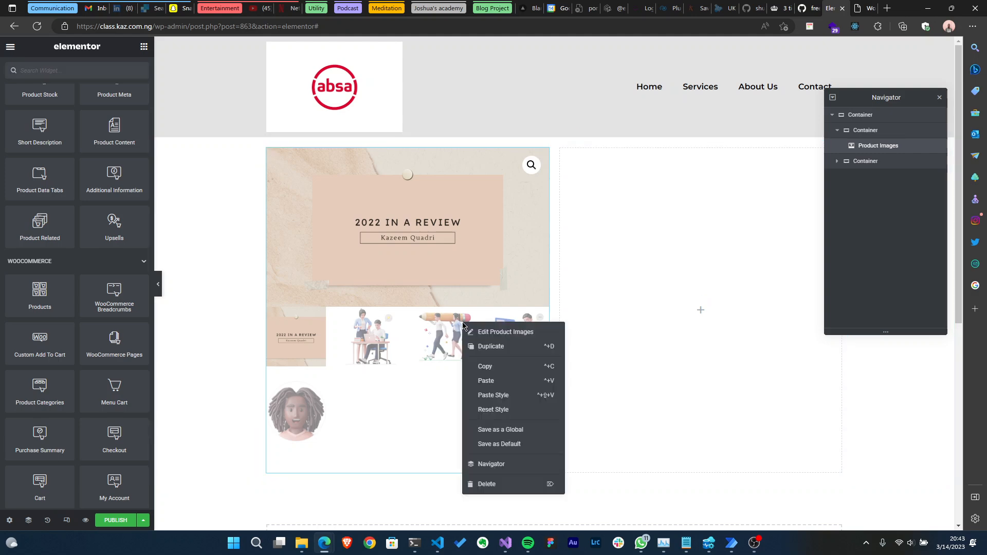
{"action": "left_click", "coordinate": [494, 484]}
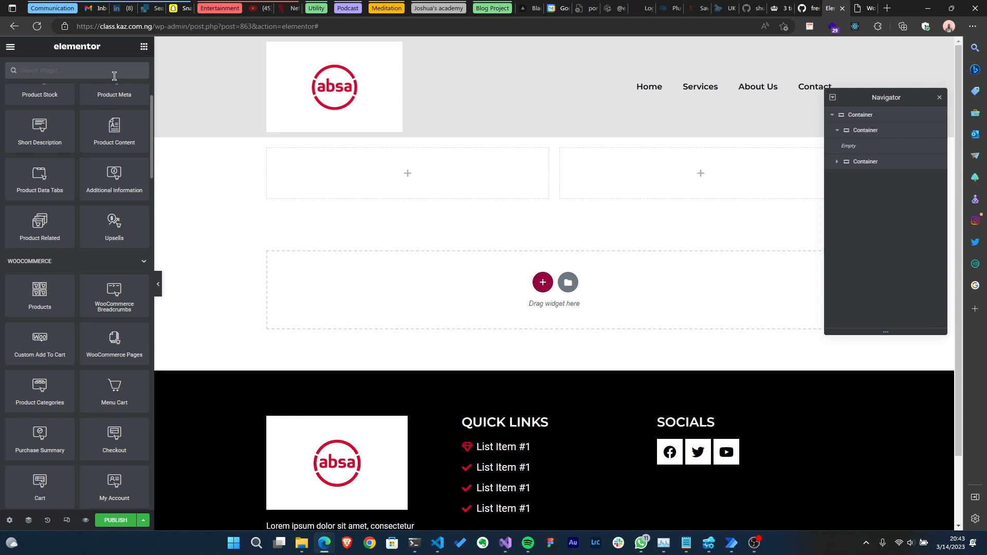
{"action": "left_click", "coordinate": [98, 68]}
{"action": "type", "text": "ima"}
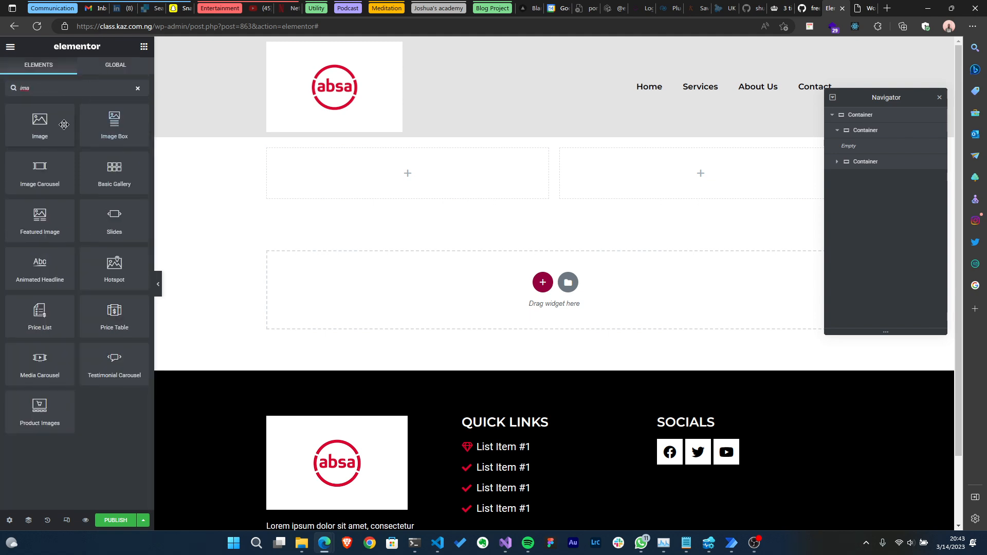
{"action": "left_click_drag", "start_coordinate": [64, 124], "coordinate": [368, 177]}
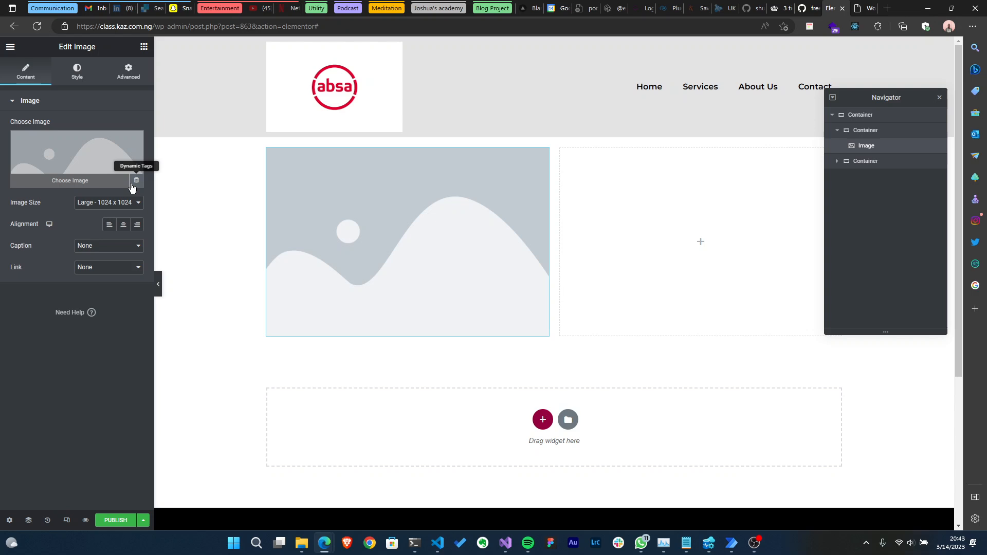
{"action": "left_click", "coordinate": [136, 183]}
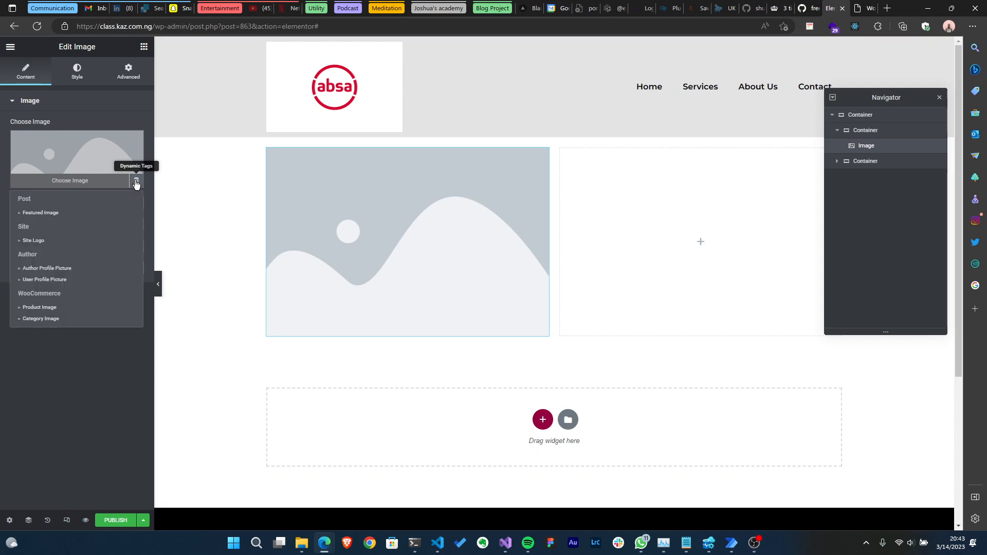
{"action": "left_click", "coordinate": [68, 212]}
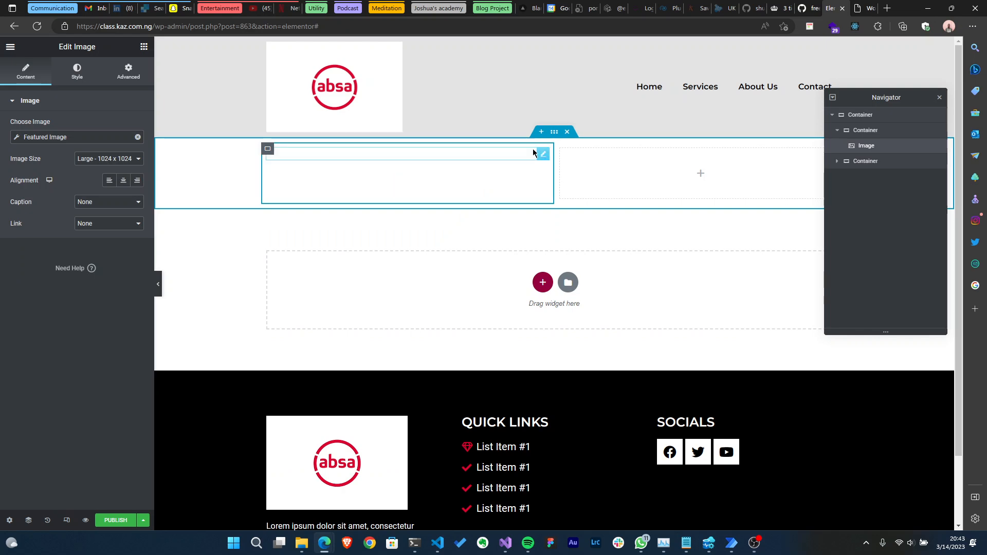
- Give the image a dotted border in the Primary global colour
{"action": "left_click", "coordinate": [83, 69]}
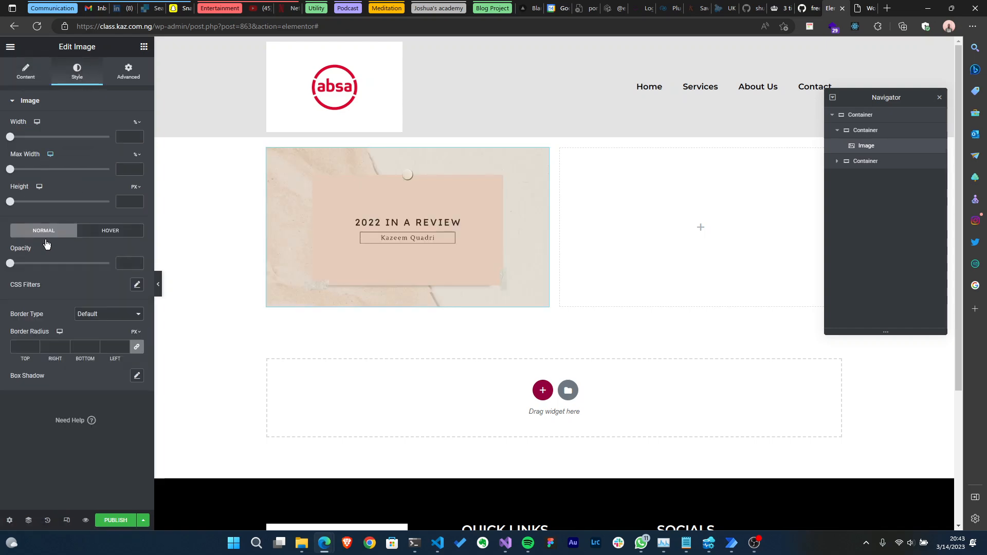
{"action": "left_click", "coordinate": [109, 312]}
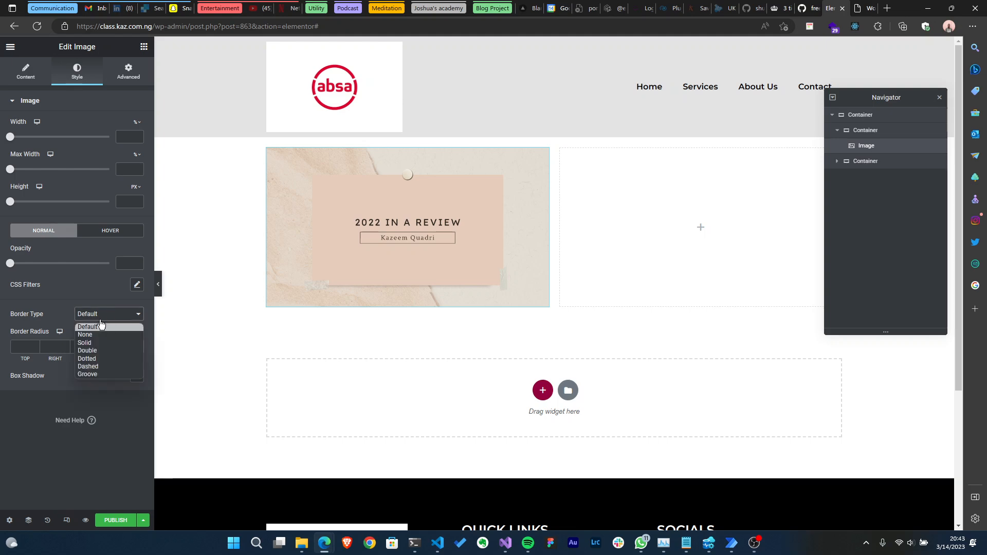
{"action": "left_click", "coordinate": [99, 360]}
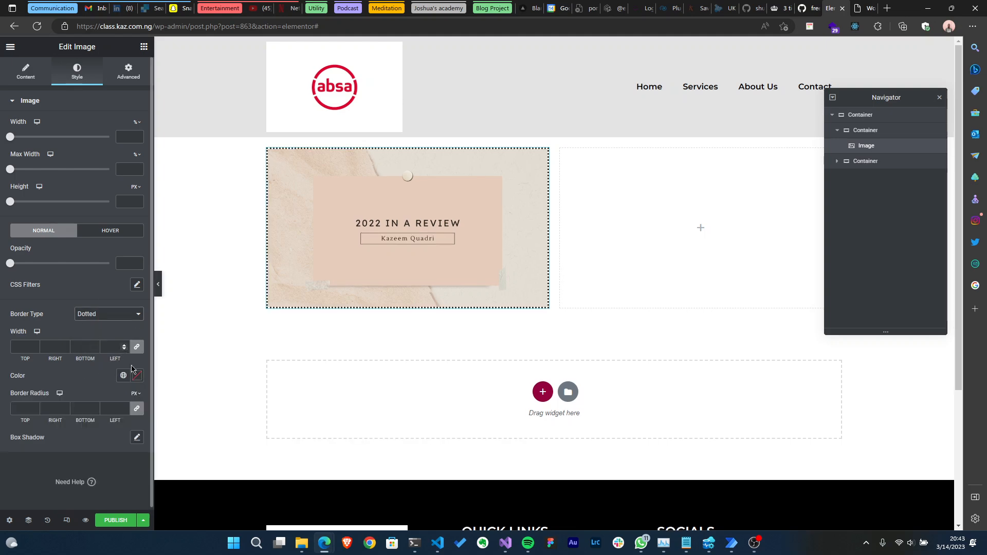
{"action": "left_click", "coordinate": [123, 376]}
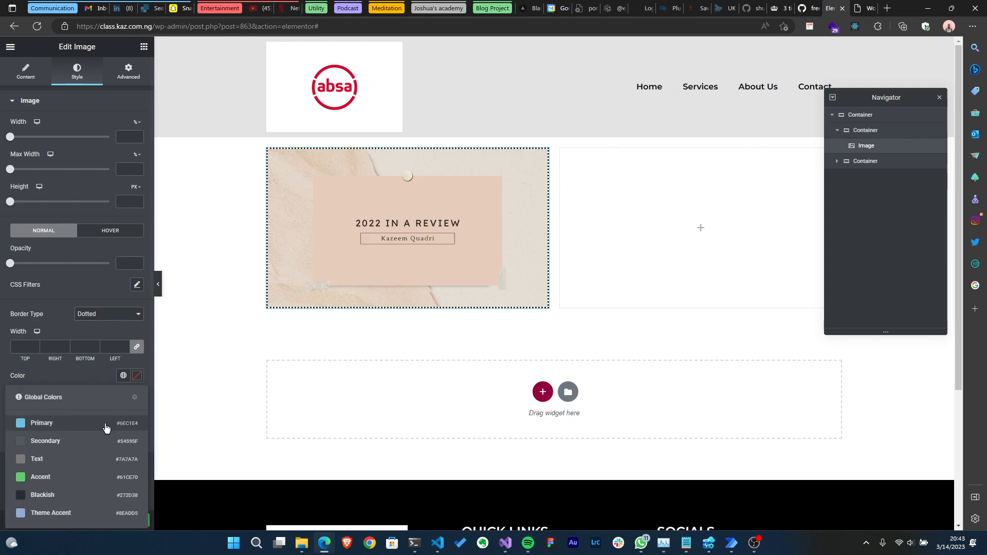
{"action": "left_click", "coordinate": [48, 424]}
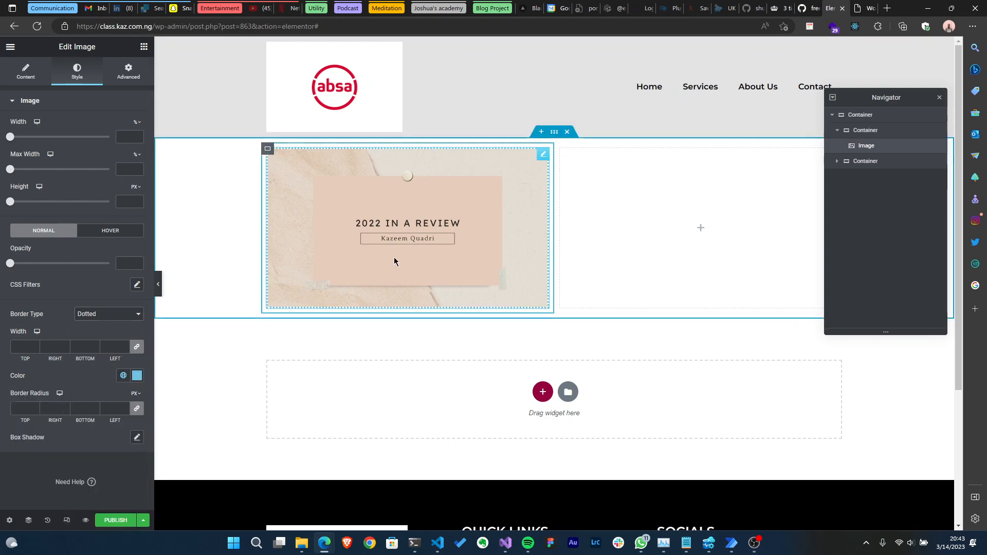
- Add an Image Carousel below the image and source it from the Product Gallery dynamic tag
{"action": "left_click", "coordinate": [145, 51]}
{"action": "type", "text": "imag"}
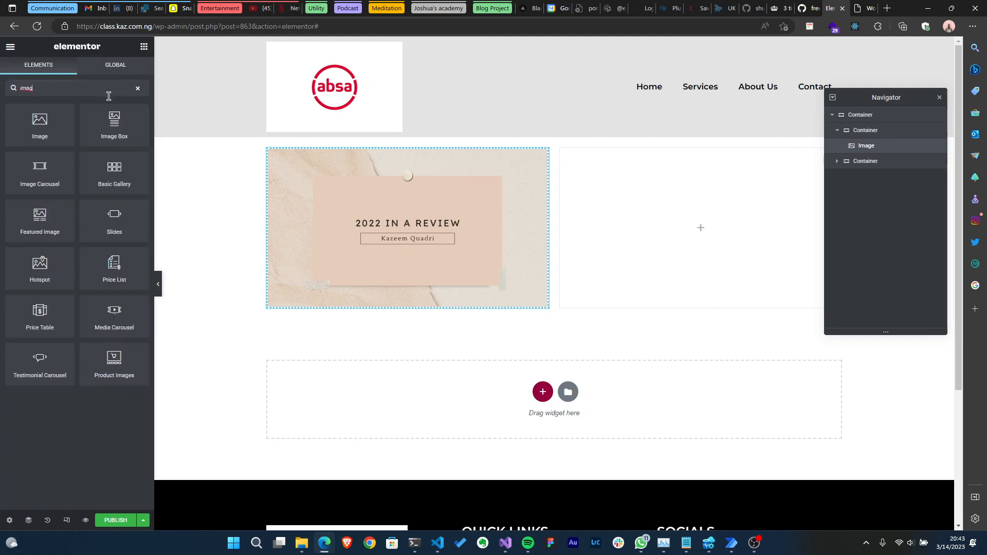
{"action": "left_click_drag", "start_coordinate": [54, 182], "coordinate": [360, 309]}
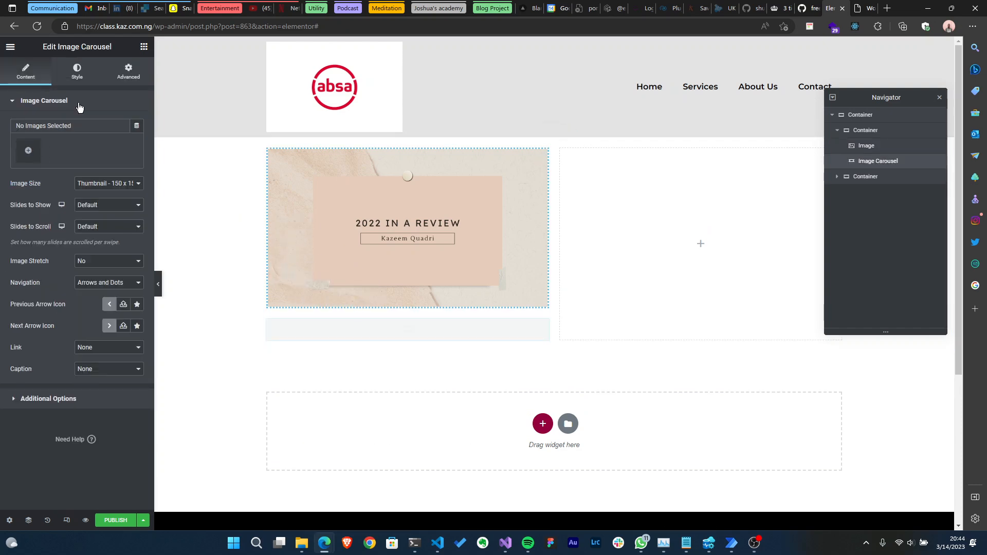
{"action": "left_click", "coordinate": [136, 126]}
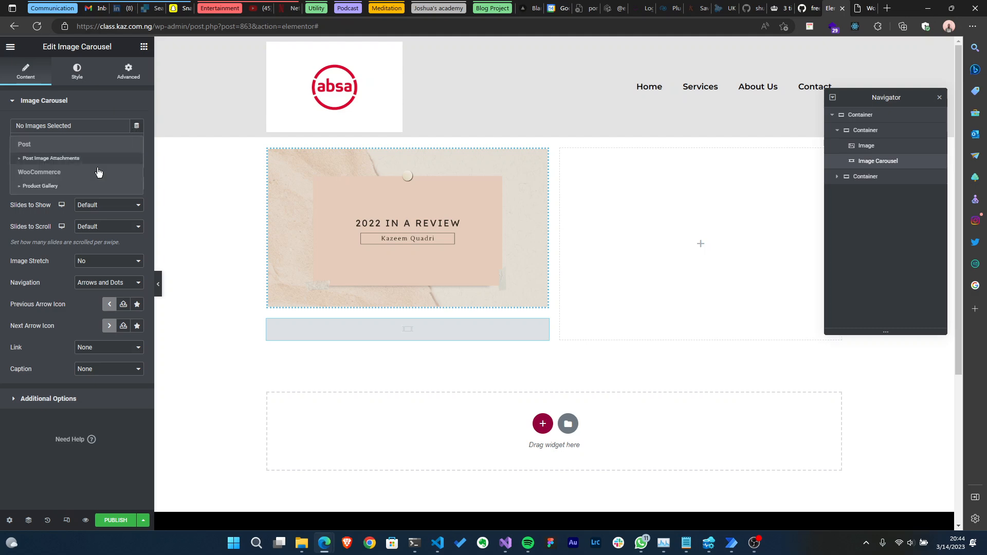
{"action": "left_click", "coordinate": [63, 193]}
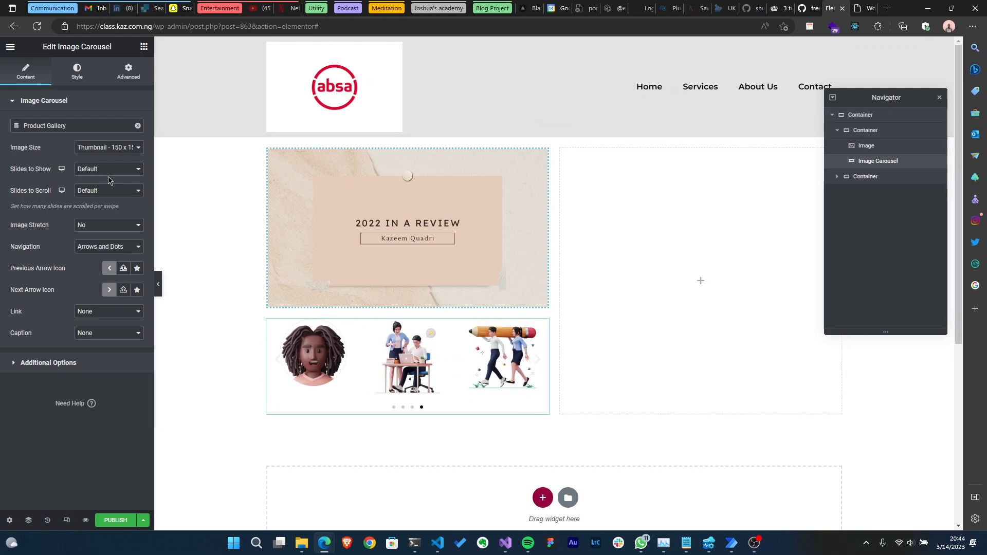
- Give the carousel images a dotted border in the Primary global colour
{"action": "left_click", "coordinate": [107, 148]}
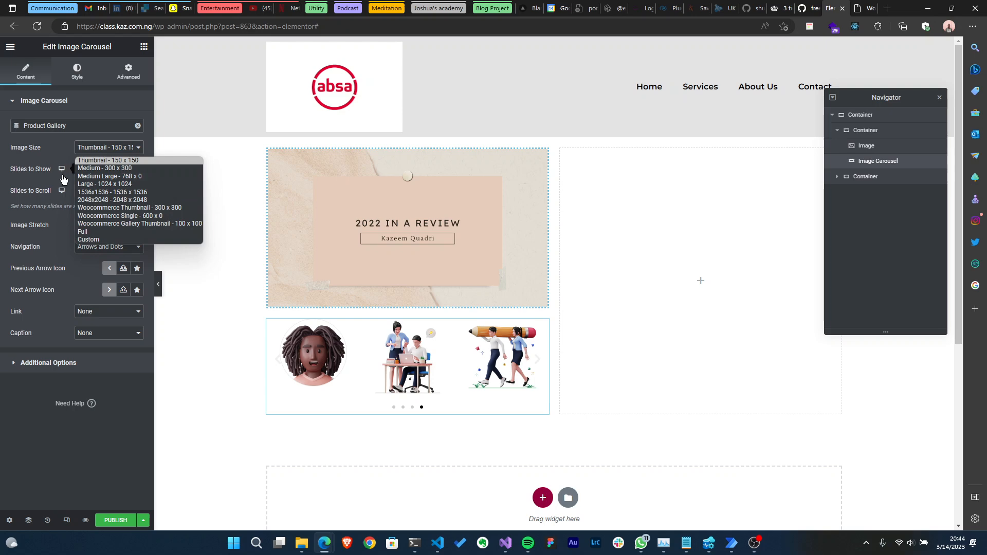
{"action": "left_click", "coordinate": [6, 186]}
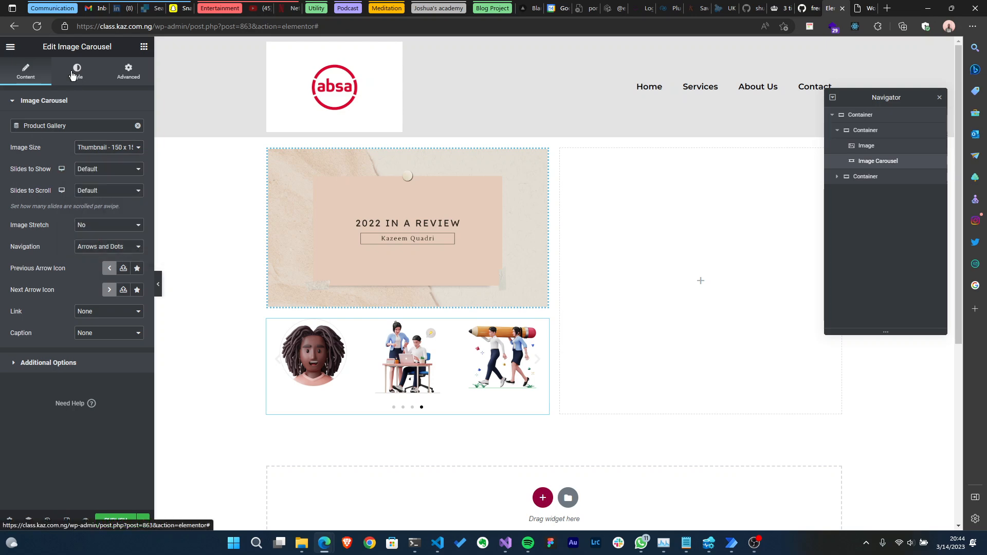
{"action": "left_click", "coordinate": [72, 75]}
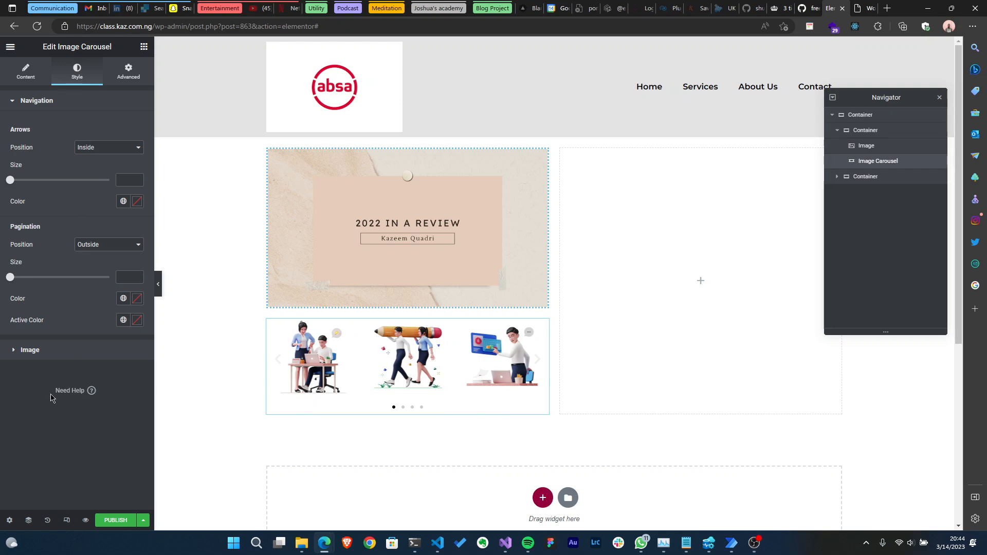
{"action": "left_click", "coordinate": [49, 357]}
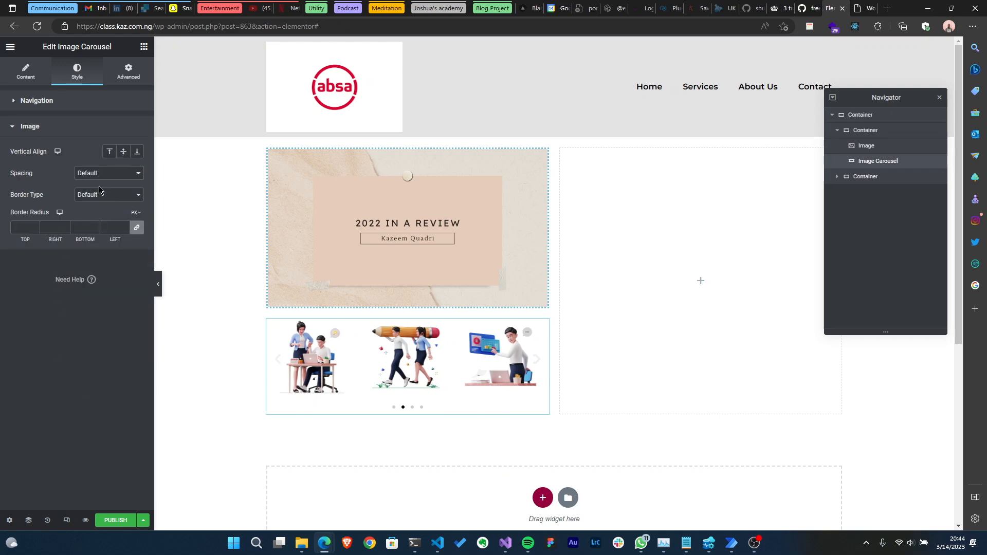
{"action": "left_click", "coordinate": [97, 205]}
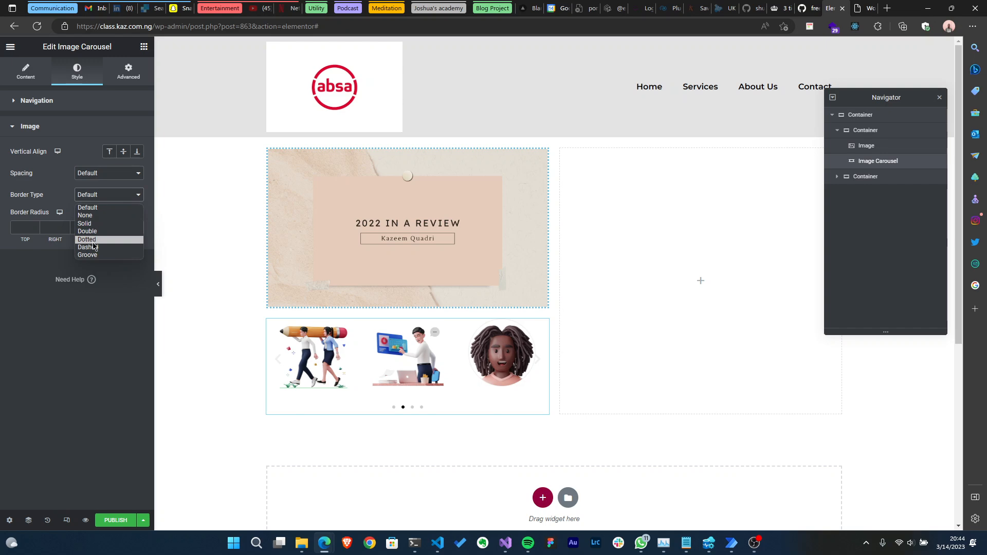
{"action": "left_click", "coordinate": [99, 240]}
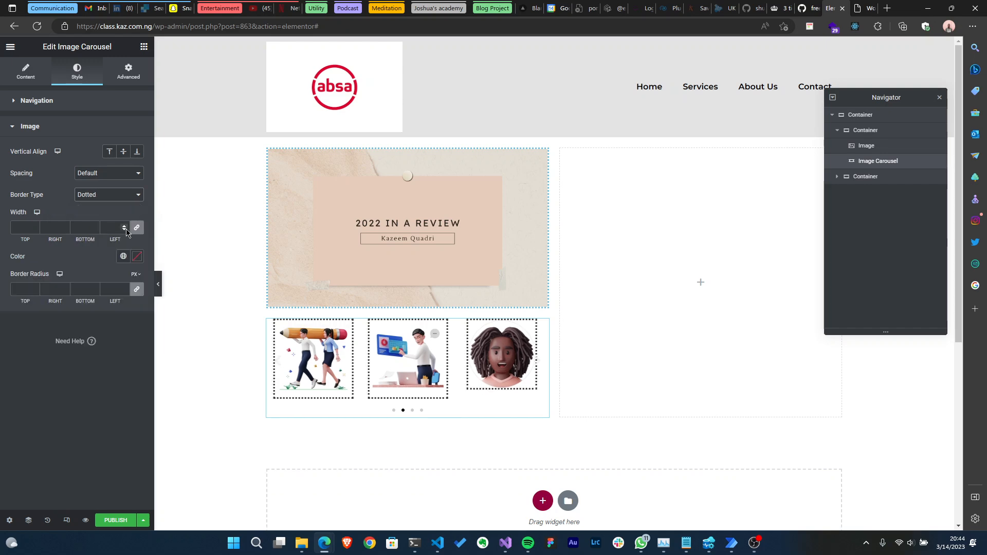
{"action": "left_click", "coordinate": [123, 256]}
{"action": "left_click", "coordinate": [40, 304]}
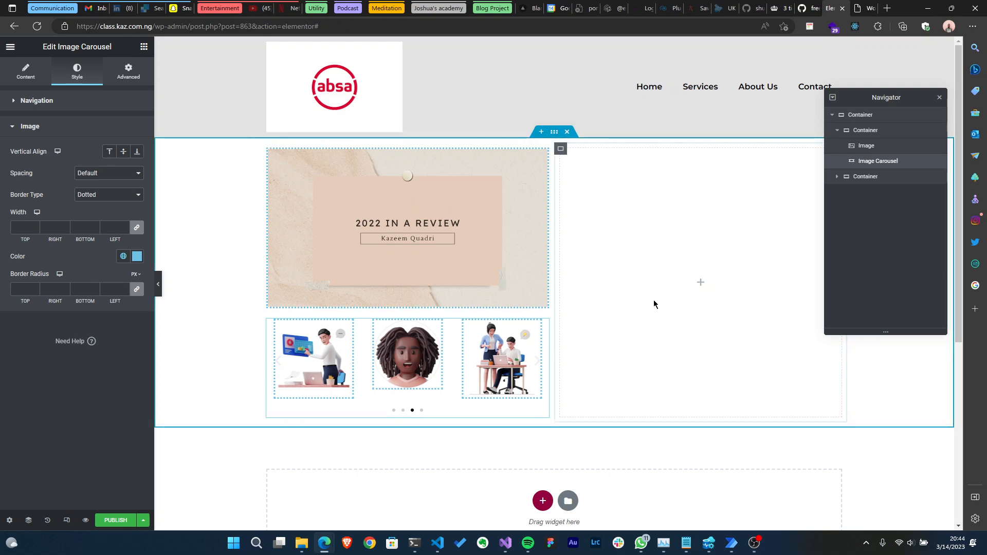
- Preview the layout and set the carousel navigation to None
{"action": "left_click", "coordinate": [158, 283]}
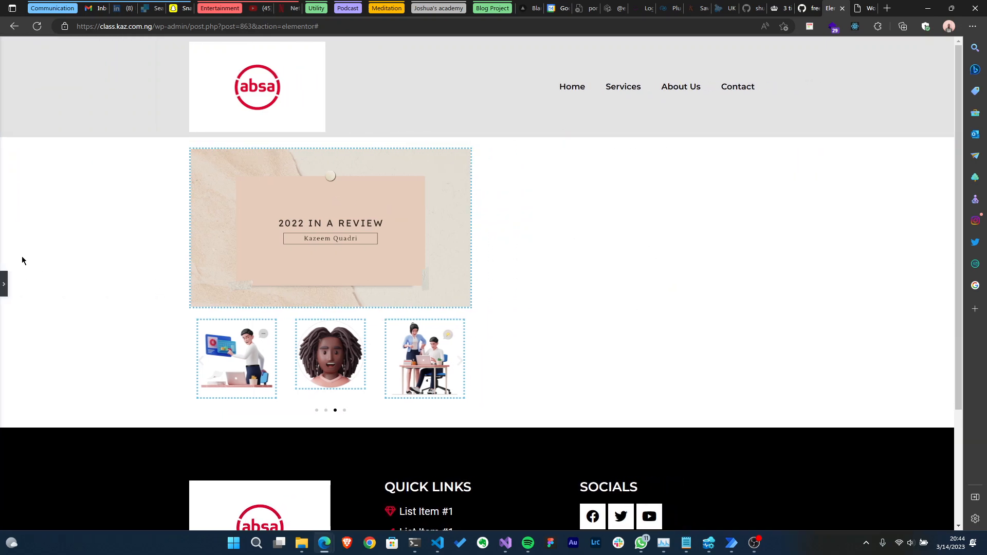
{"action": "left_click", "coordinate": [3, 280]}
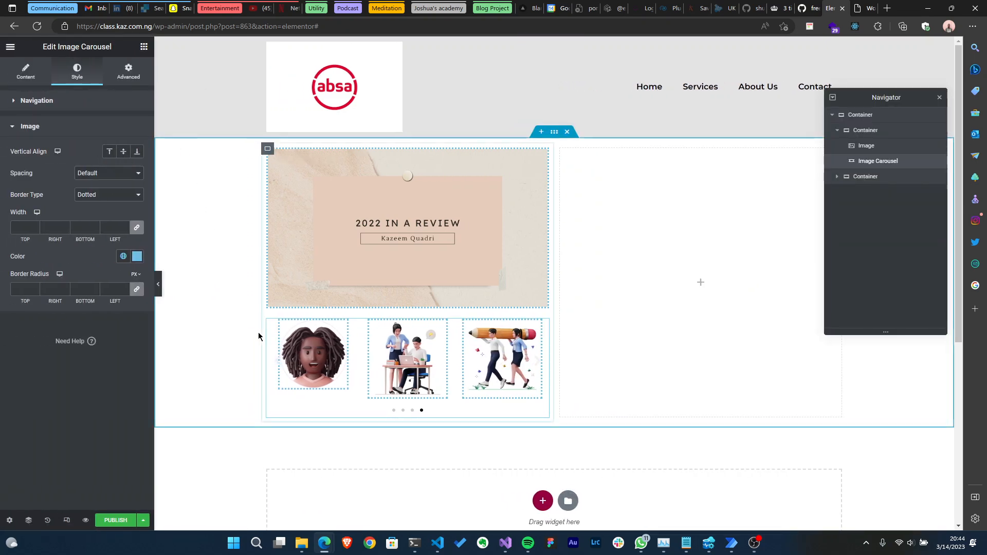
{"action": "left_click", "coordinate": [25, 70]}
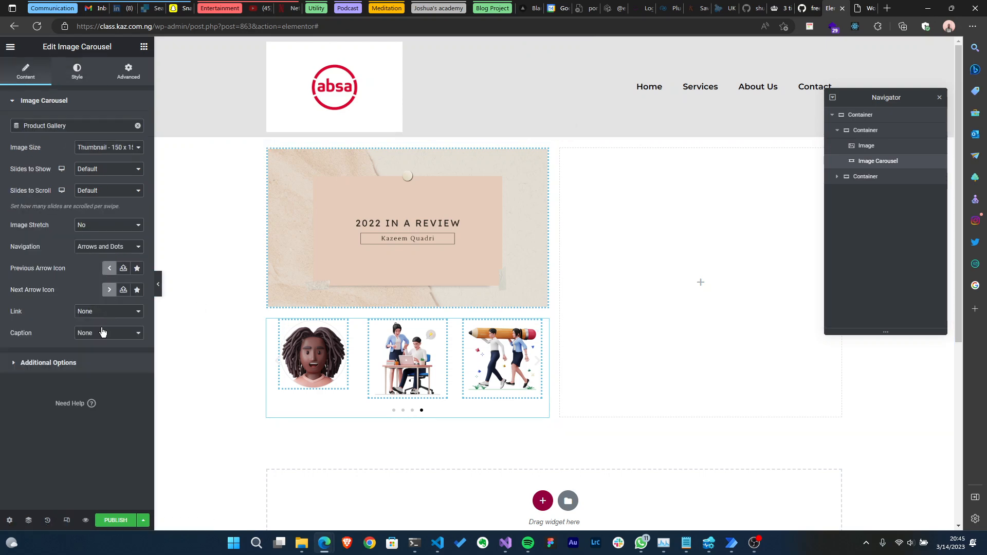
{"action": "left_click", "coordinate": [99, 249]}
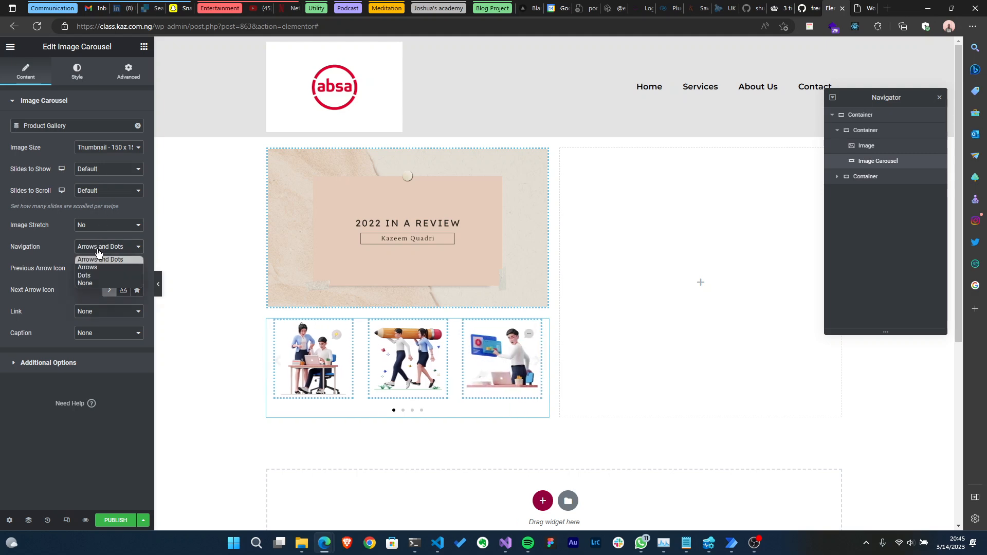
{"action": "left_click", "coordinate": [97, 283]}
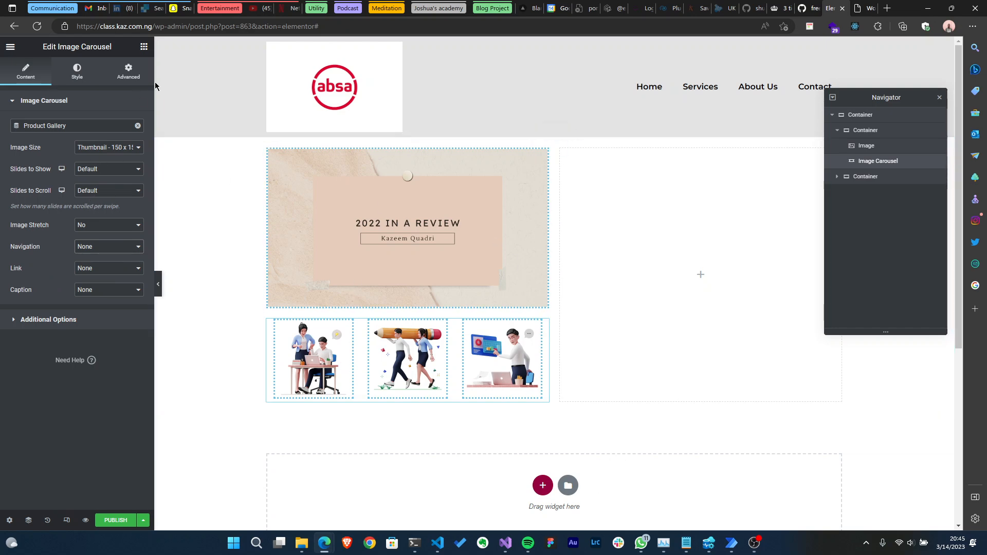
- Add a Heading widget to the right column
{"action": "left_click", "coordinate": [144, 47]}
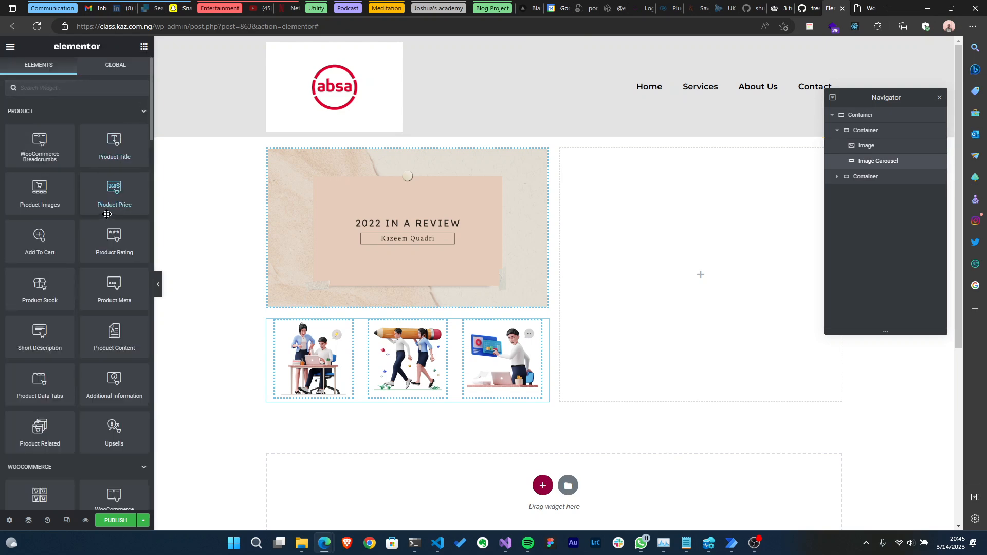
{"action": "mouse_move", "coordinate": [114, 144]}
{"action": "left_mouse_down"}
{"action": "mouse_move", "coordinate": [664, 227]}
{"action": "mouse_move", "coordinate": [214, 202]}
{"action": "mouse_move", "coordinate": [103, 146]}
{"action": "left_mouse_up"}
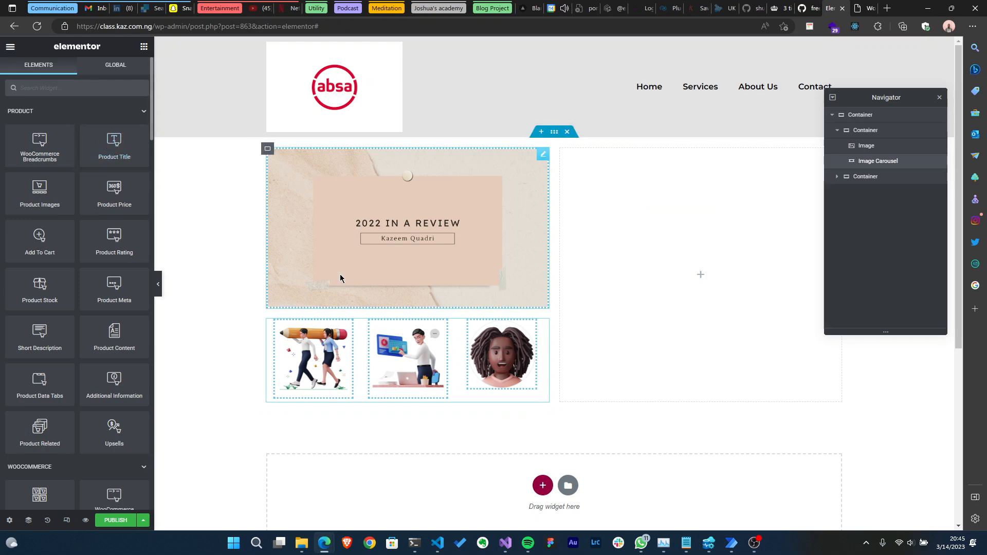
{"action": "scroll", "coordinate": [113, 245], "scroll_direction": "down", "scroll_amount": 4}
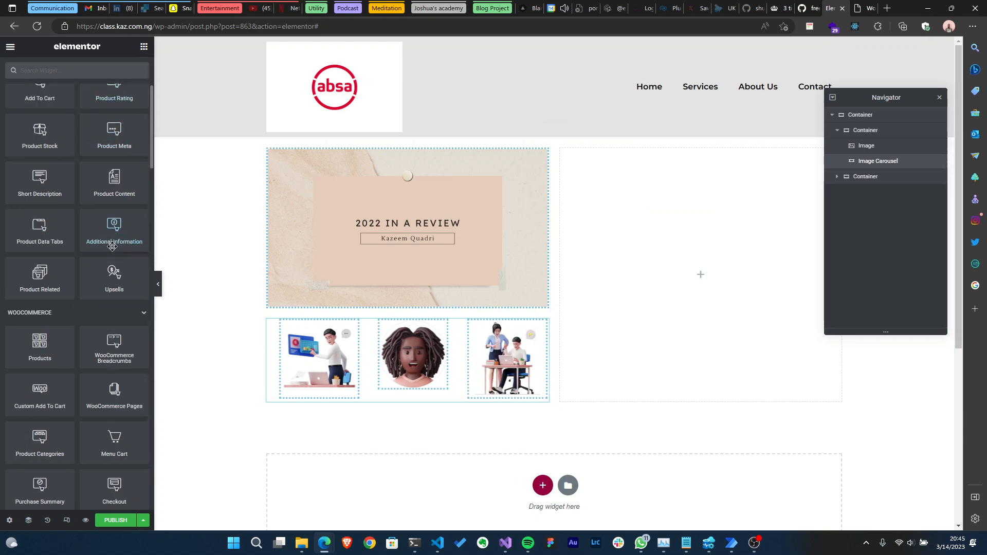
{"action": "scroll", "coordinate": [112, 247], "scroll_direction": "down", "scroll_amount": 5}
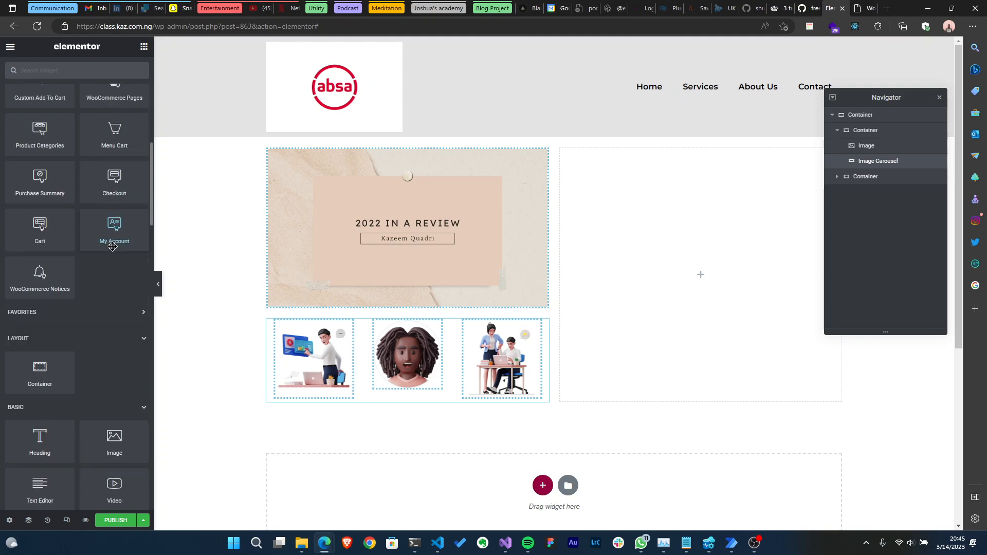
{"action": "scroll", "coordinate": [112, 247], "scroll_direction": "down", "scroll_amount": 1}
{"action": "left_click_drag", "start_coordinate": [50, 392], "coordinate": [679, 231]}
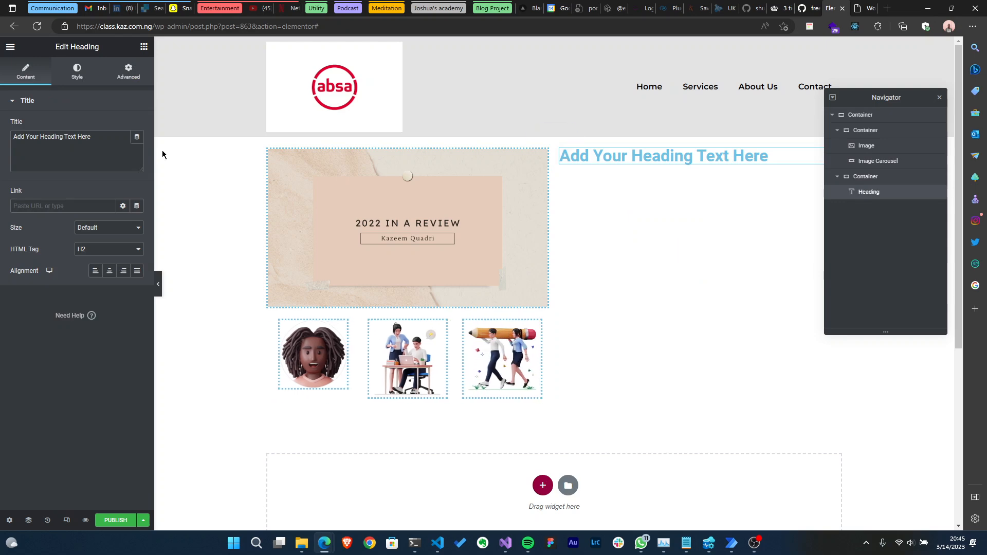
- Set the heading's title to the Product Title dynamic tag from the WooCommerce group
{"action": "left_click", "coordinate": [137, 138]}
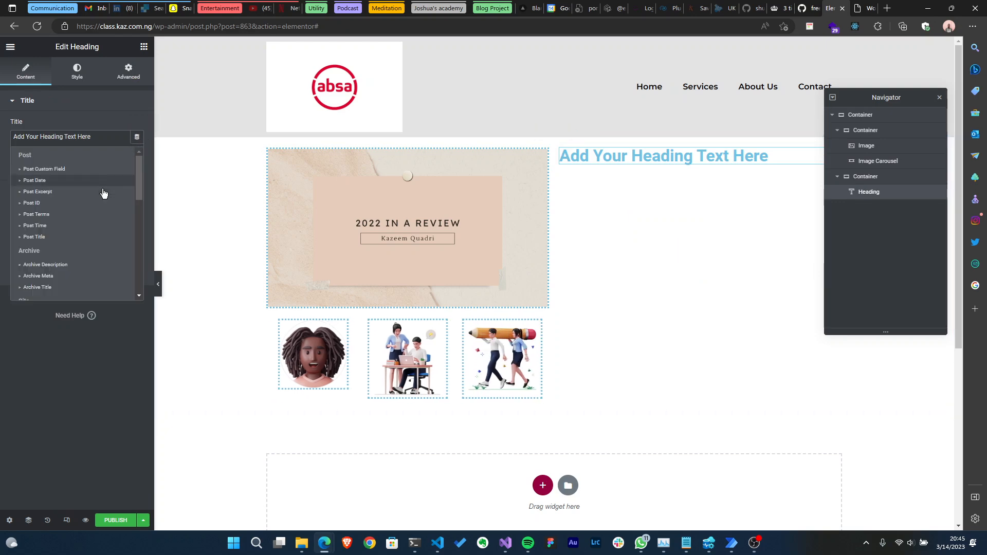
{"action": "scroll", "coordinate": [49, 278], "scroll_direction": "down", "scroll_amount": 4}
{"action": "scroll", "coordinate": [55, 265], "scroll_direction": "down", "scroll_amount": 3}
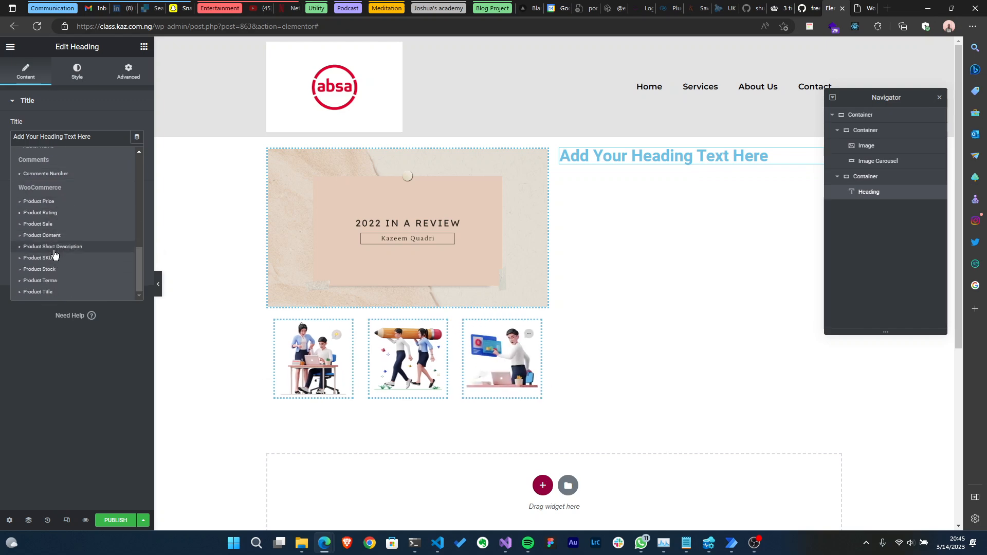
{"action": "left_click", "coordinate": [52, 292]}
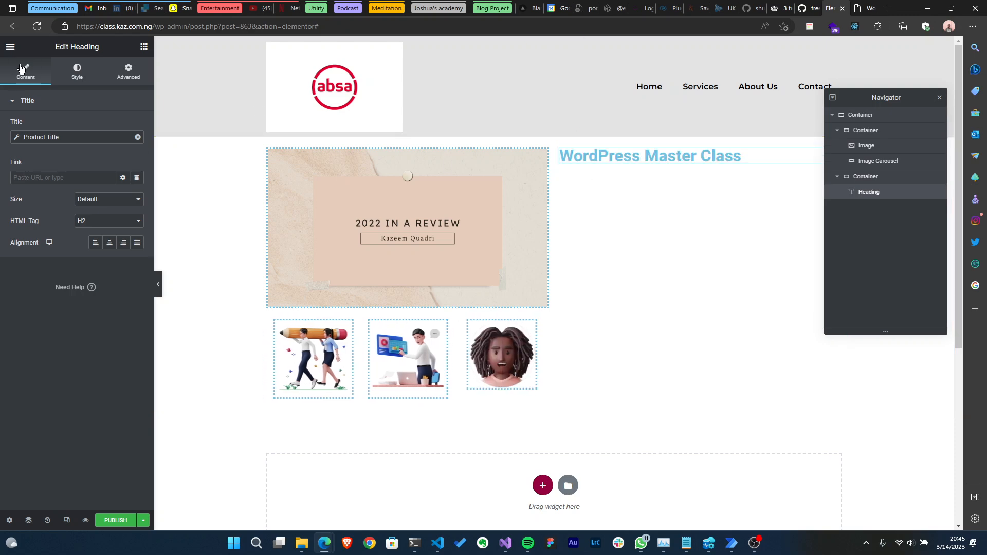
- Set the heading's text colour to the Blackish global colour
{"action": "left_click", "coordinate": [77, 72]}
{"action": "left_click", "coordinate": [123, 126]}
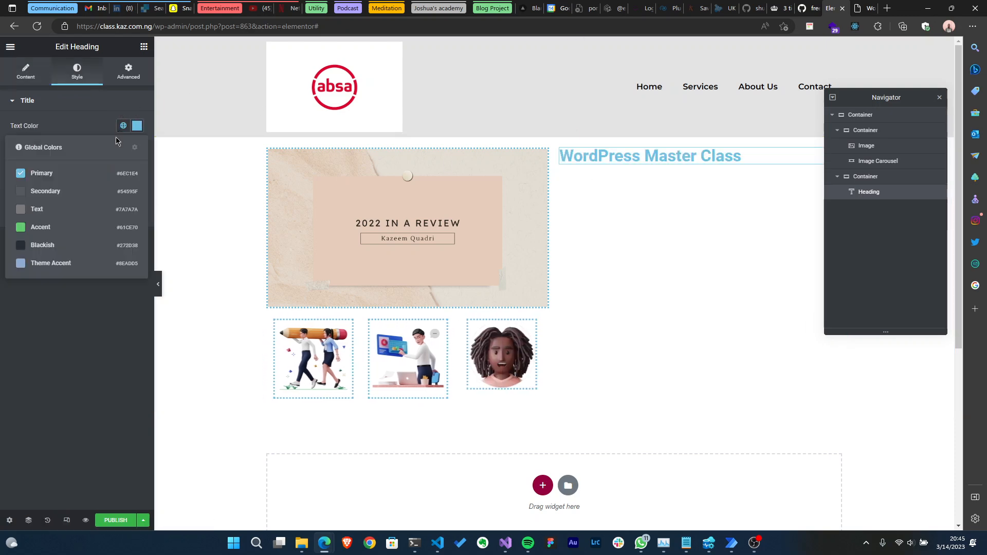
{"action": "left_click", "coordinate": [76, 245]}
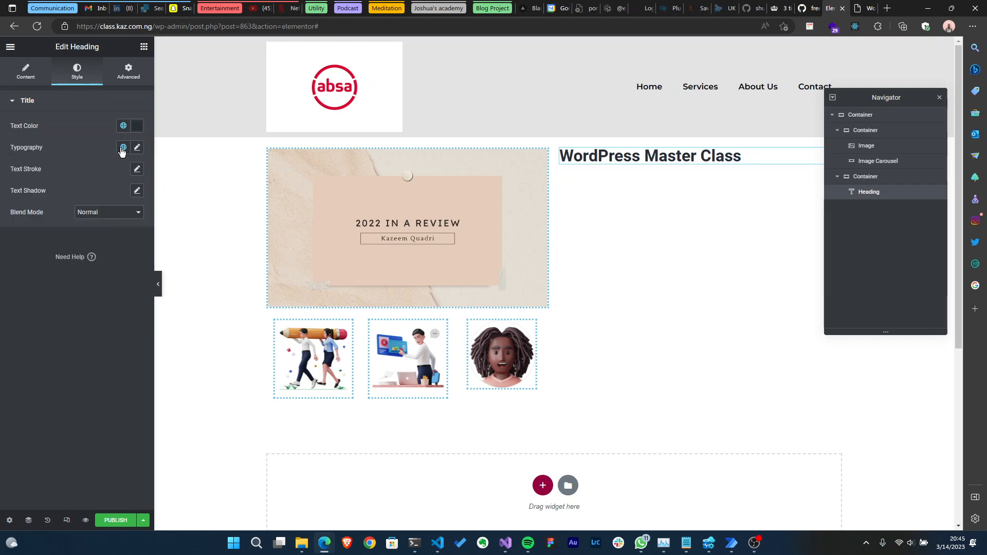
- Apply the Heading global font to the product title heading
{"action": "left_click", "coordinate": [122, 148]}
{"action": "left_click", "coordinate": [98, 257]}
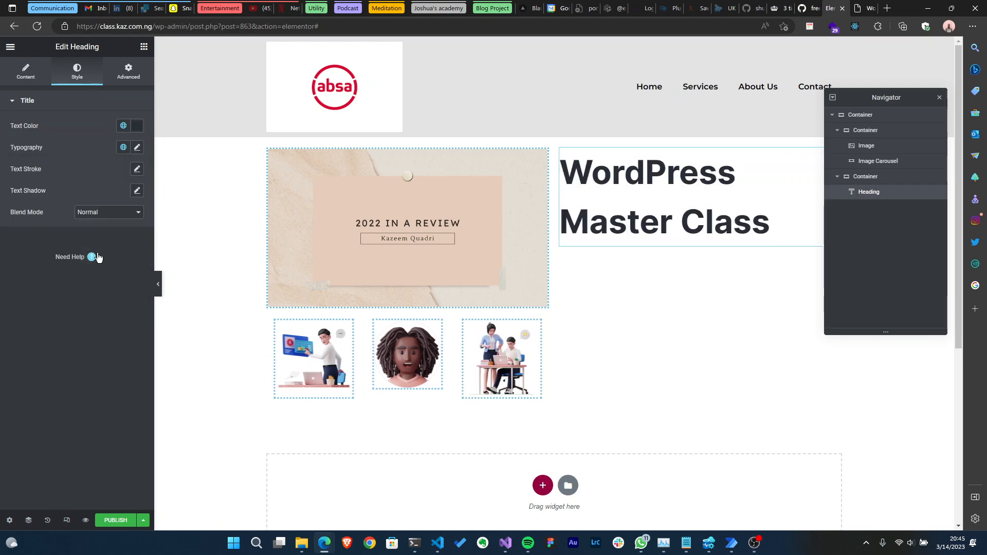
{"action": "left_click", "coordinate": [119, 152]}
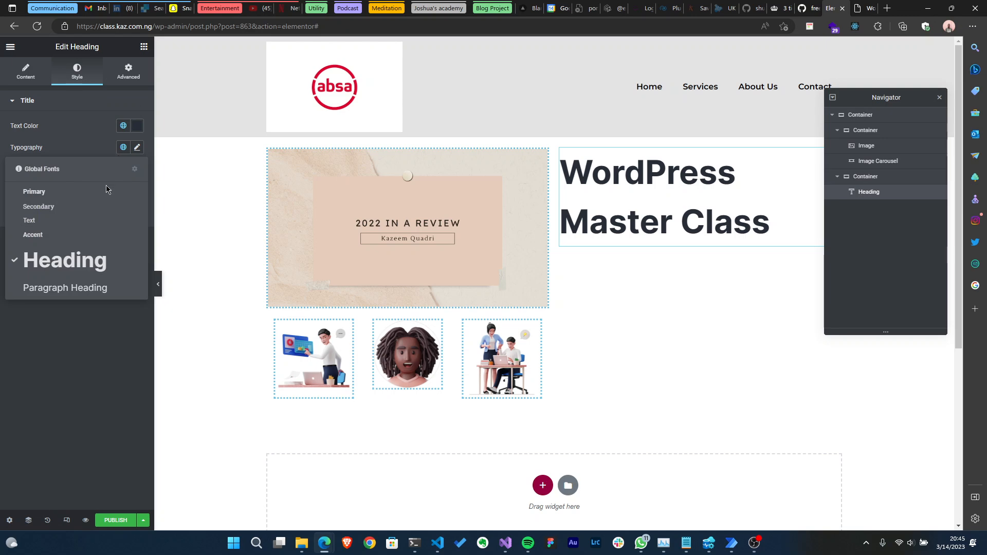
{"action": "left_click", "coordinate": [71, 301]}
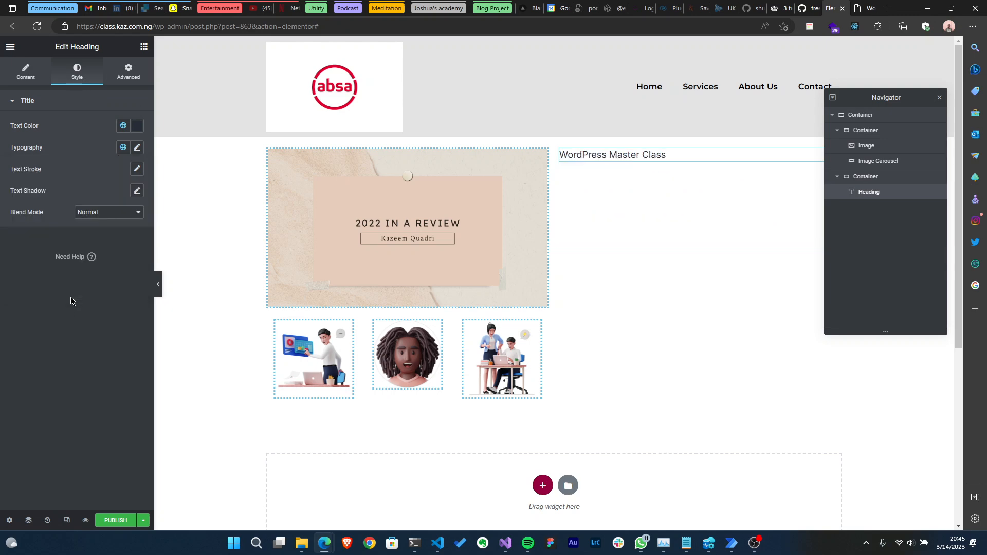
{"action": "left_click", "coordinate": [123, 147]}
{"action": "left_click", "coordinate": [77, 259]}
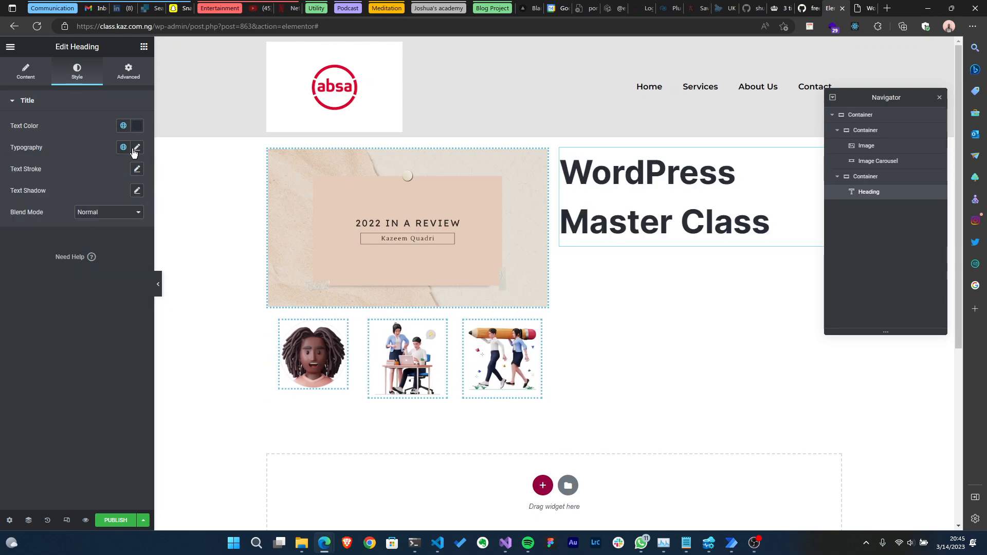
- Customise the heading typography, switching the size unit to REM and setting the size to 1.8
{"action": "left_click", "coordinate": [136, 149]}
{"action": "left_click", "coordinate": [128, 213]}
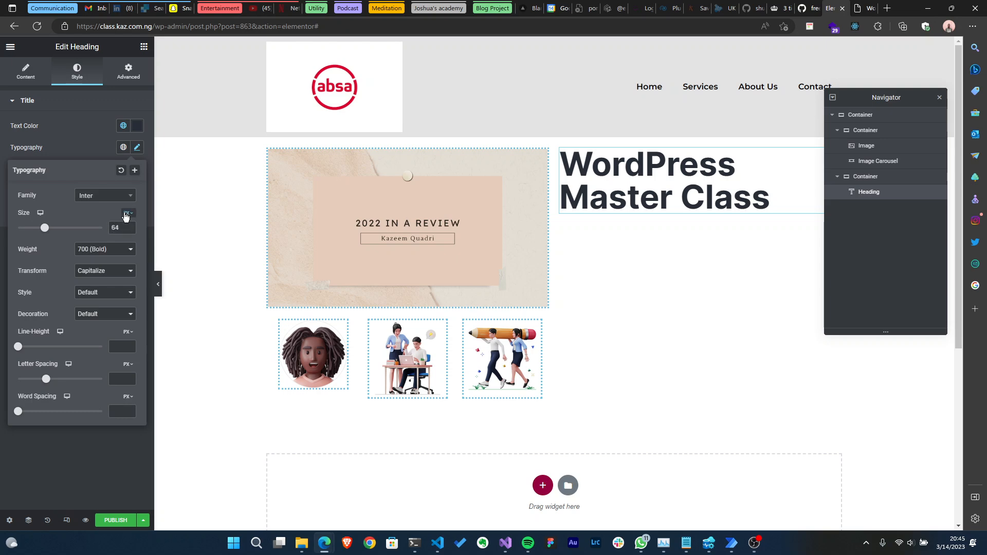
{"action": "left_click", "coordinate": [127, 240]}
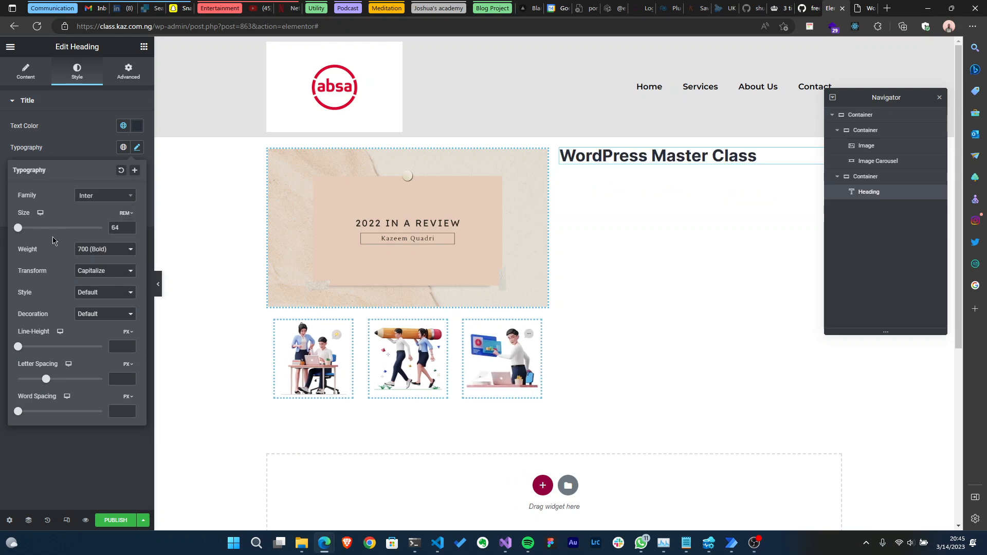
{"action": "left_click_drag", "start_coordinate": [18, 230], "coordinate": [33, 231]}
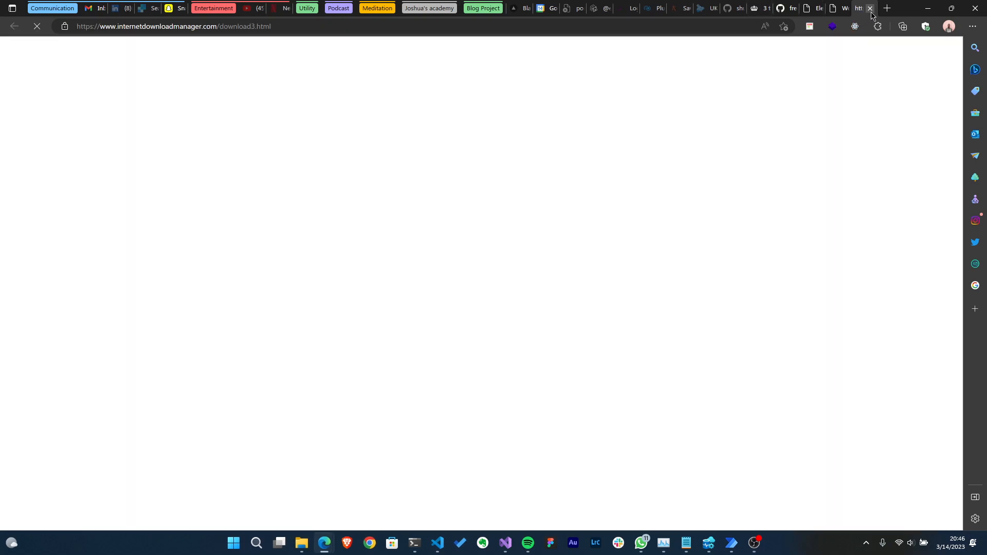
{"action": "left_click", "coordinate": [870, 8]}
{"action": "left_click", "coordinate": [831, 5]}
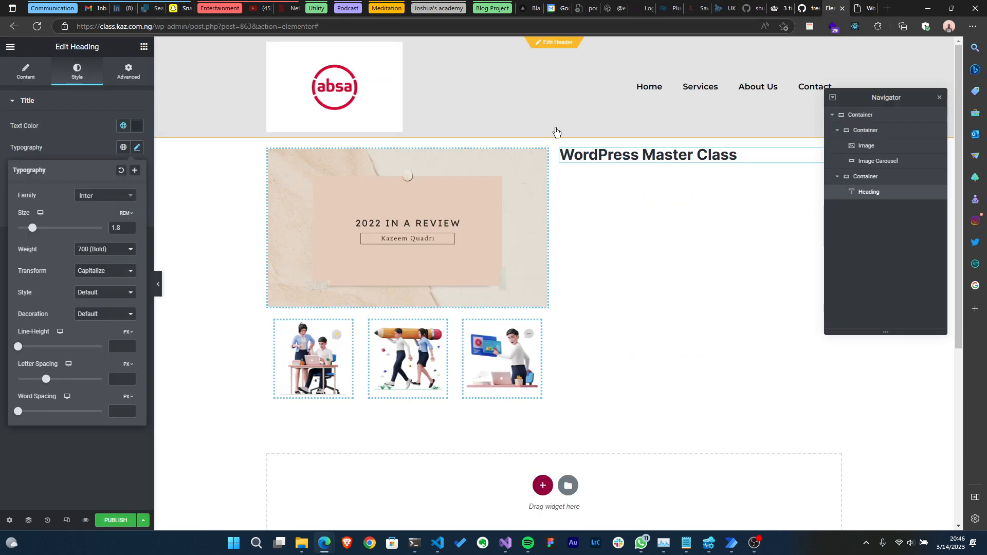
- Set the heading typography transform to Uppercase and the weight to 300 (Light)
{"action": "left_click", "coordinate": [67, 126]}
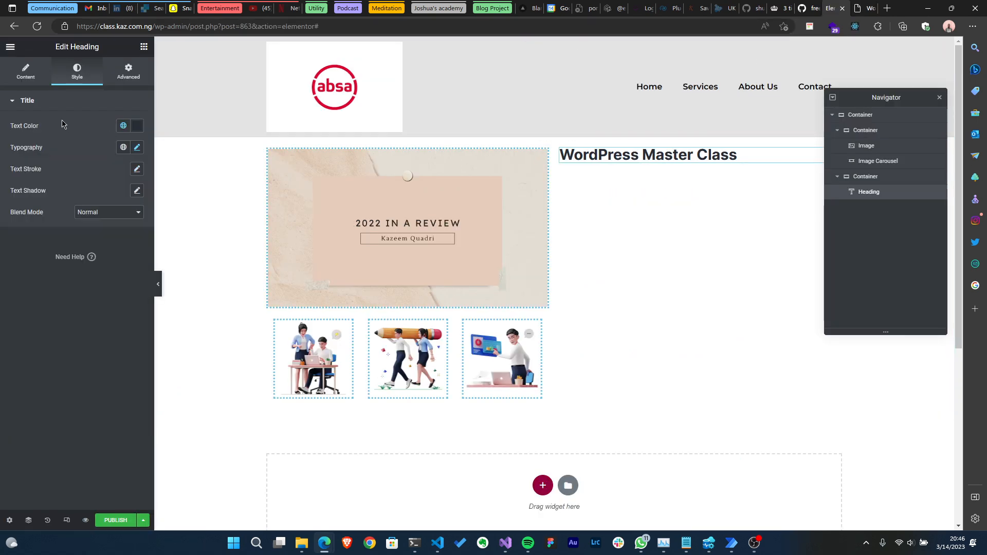
{"action": "left_click", "coordinate": [14, 80]}
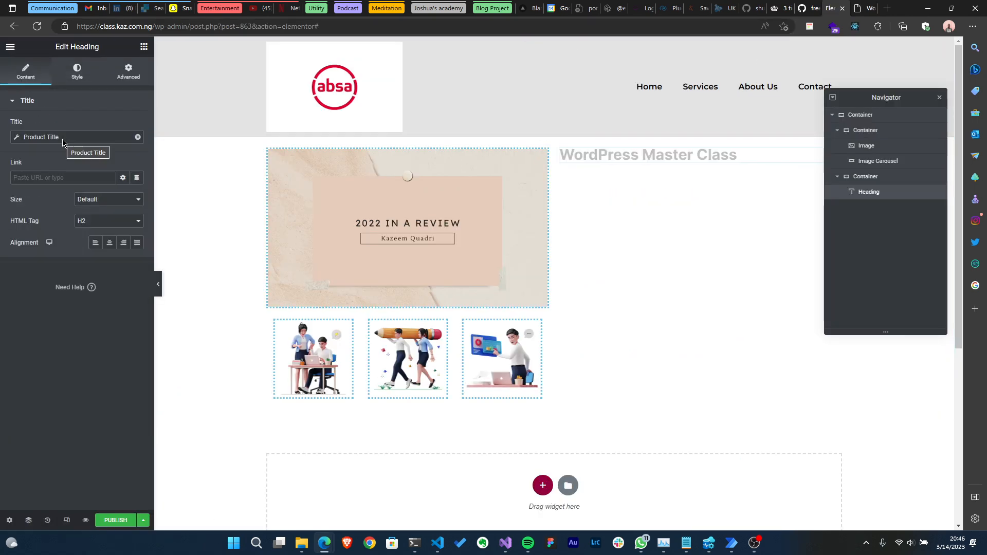
{"action": "left_click", "coordinate": [93, 75]}
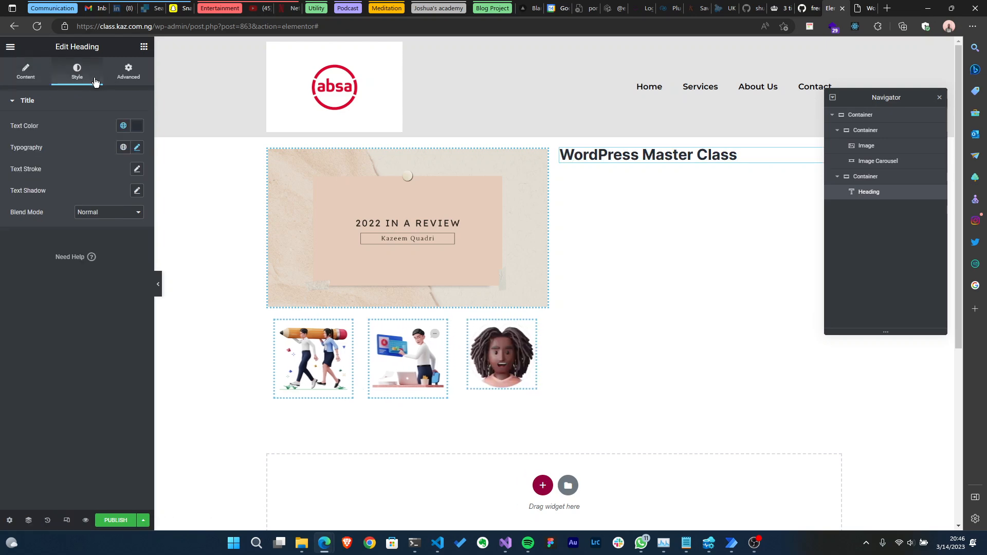
{"action": "left_click", "coordinate": [137, 148]}
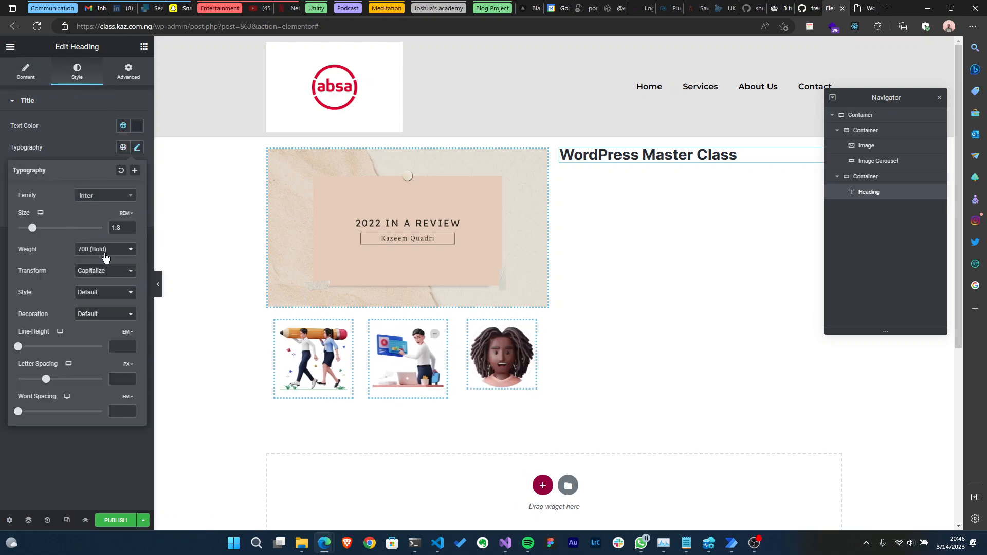
{"action": "left_click", "coordinate": [112, 271]}
{"action": "left_click", "coordinate": [111, 293]}
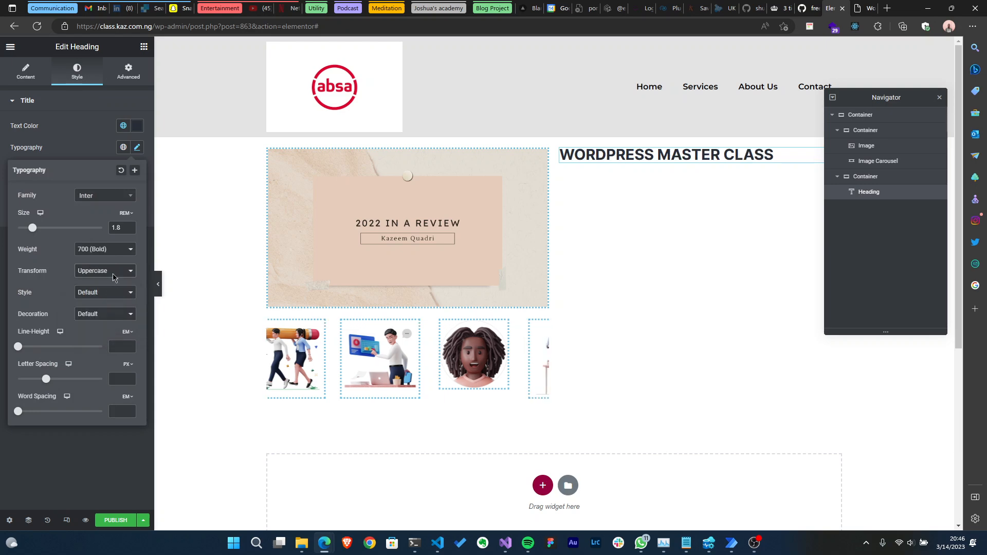
{"action": "left_click", "coordinate": [106, 251]}
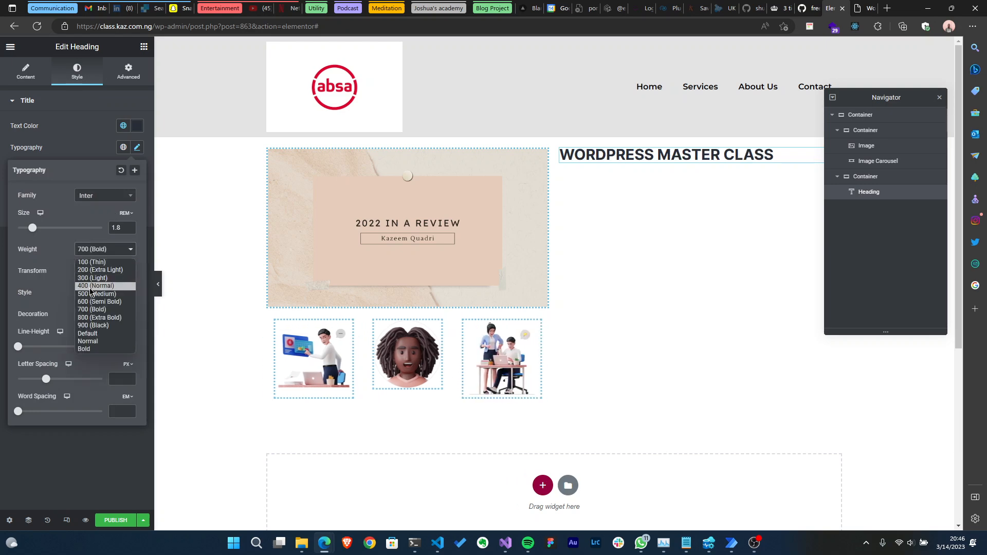
{"action": "left_click", "coordinate": [92, 278]}
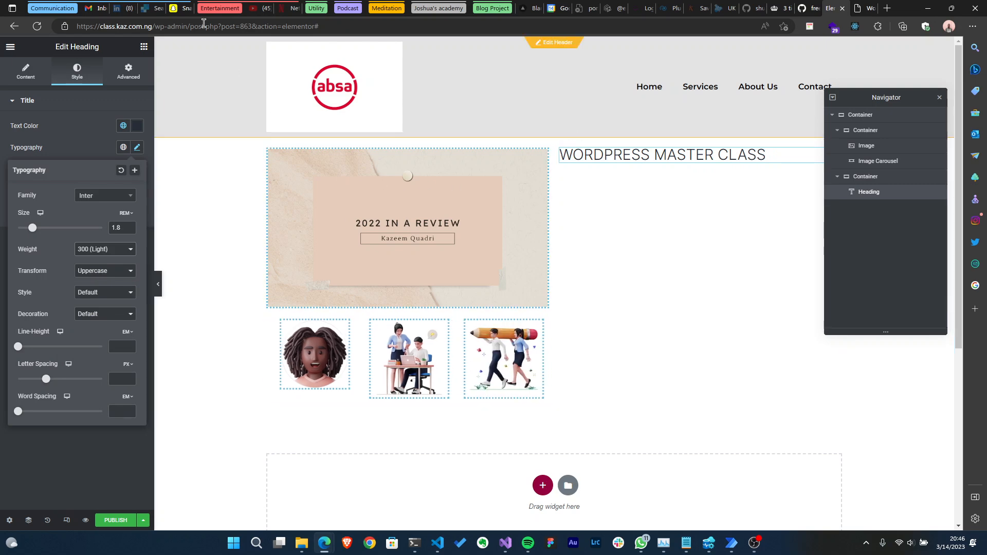
- Add a Text Editor widget below the product title heading in the right column
{"action": "left_click", "coordinate": [144, 47]}
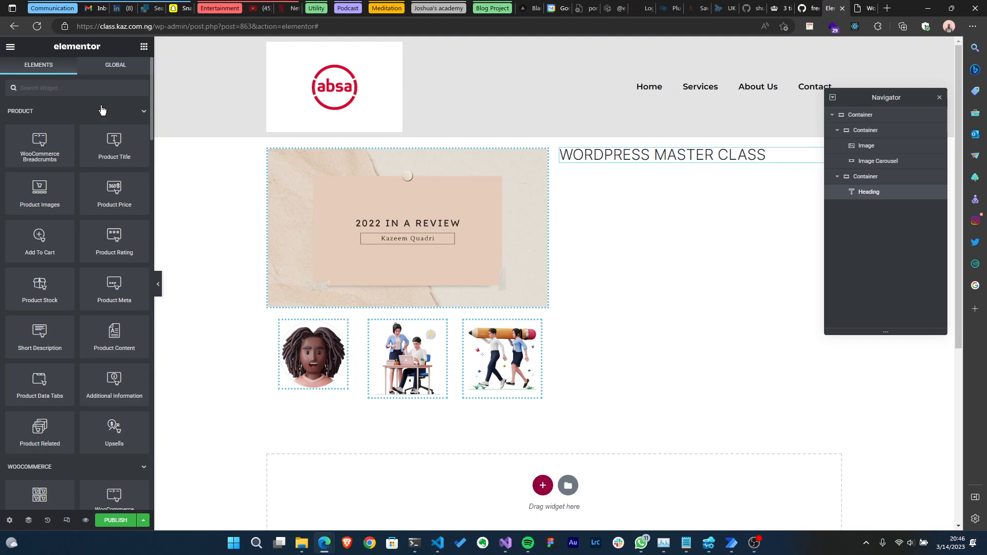
{"action": "scroll", "coordinate": [44, 228], "scroll_direction": "down", "scroll_amount": 10}
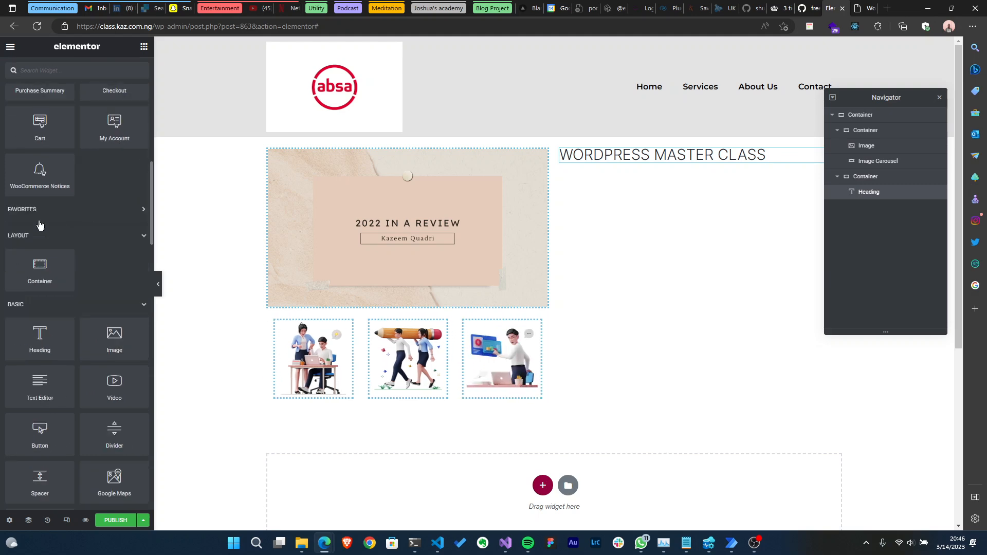
{"action": "left_click_drag", "start_coordinate": [21, 381], "coordinate": [628, 159]}
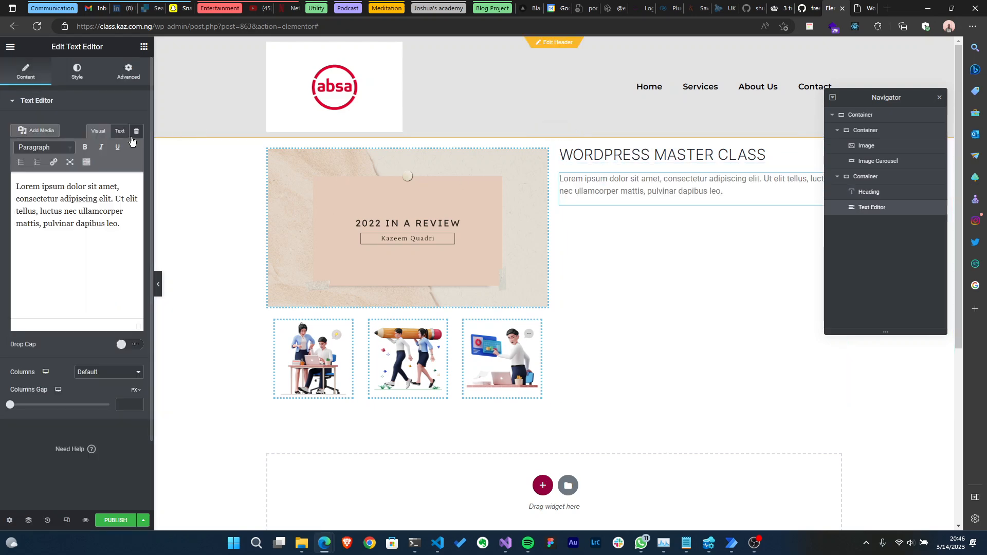
- Set the text editor's content to the Product Short Description dynamic tag
{"action": "left_click", "coordinate": [135, 132]}
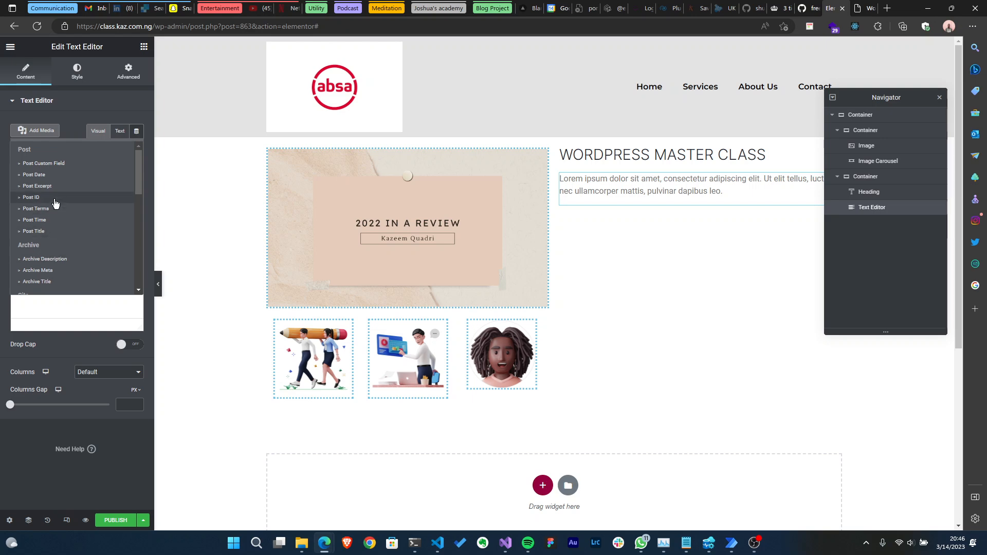
{"action": "scroll", "coordinate": [54, 204], "scroll_direction": "down", "scroll_amount": 5}
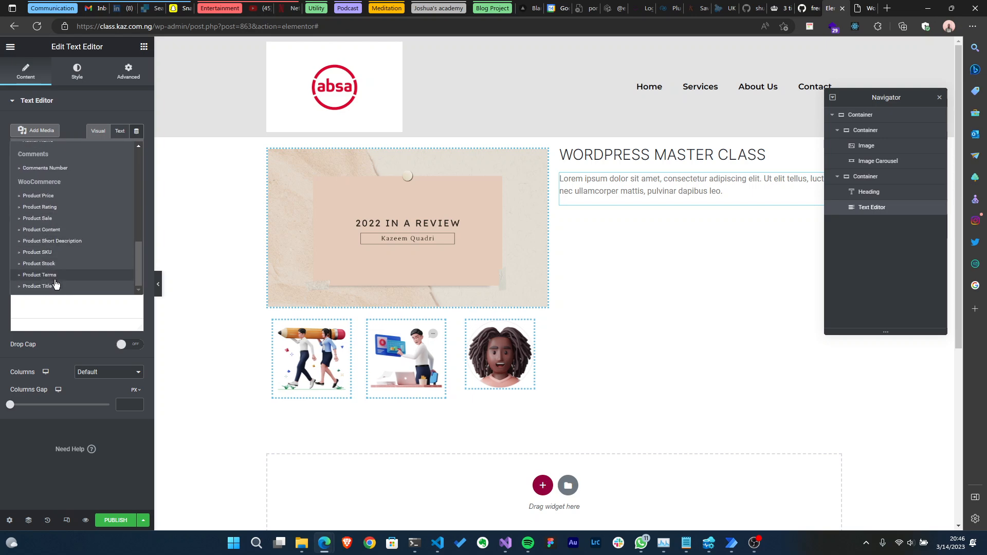
{"action": "left_click", "coordinate": [56, 241]}
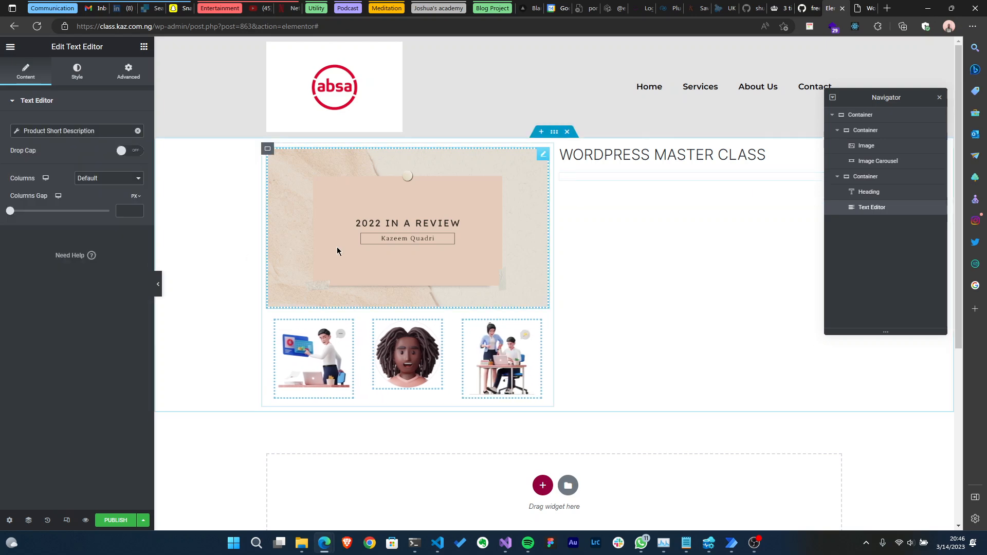
- Set the text editor's text colour to the Blackish global colour
{"action": "left_click", "coordinate": [77, 73]}
{"action": "left_click", "coordinate": [124, 148]}
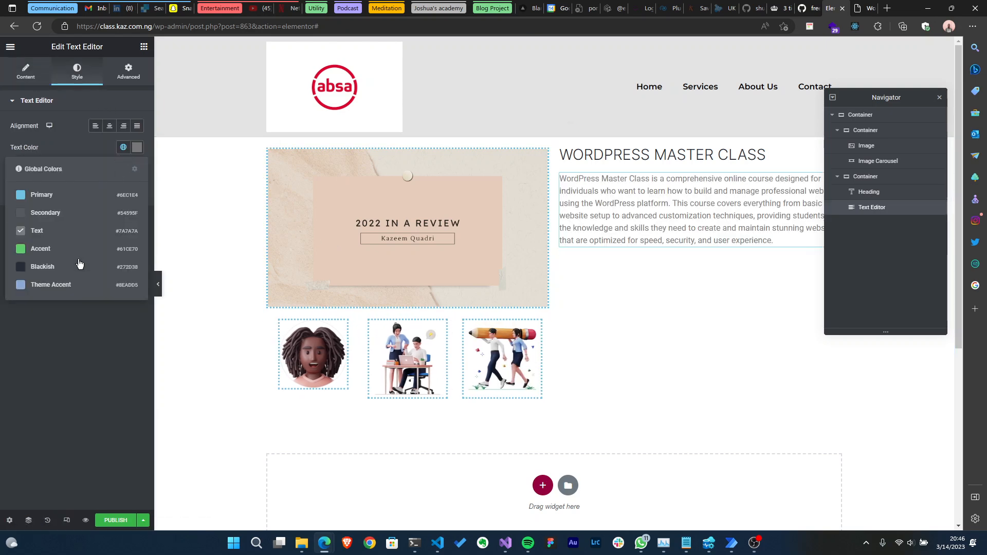
{"action": "left_click", "coordinate": [72, 272]}
- Apply the Paragraph Heading global font to the short description text
{"action": "left_click", "coordinate": [122, 169]}
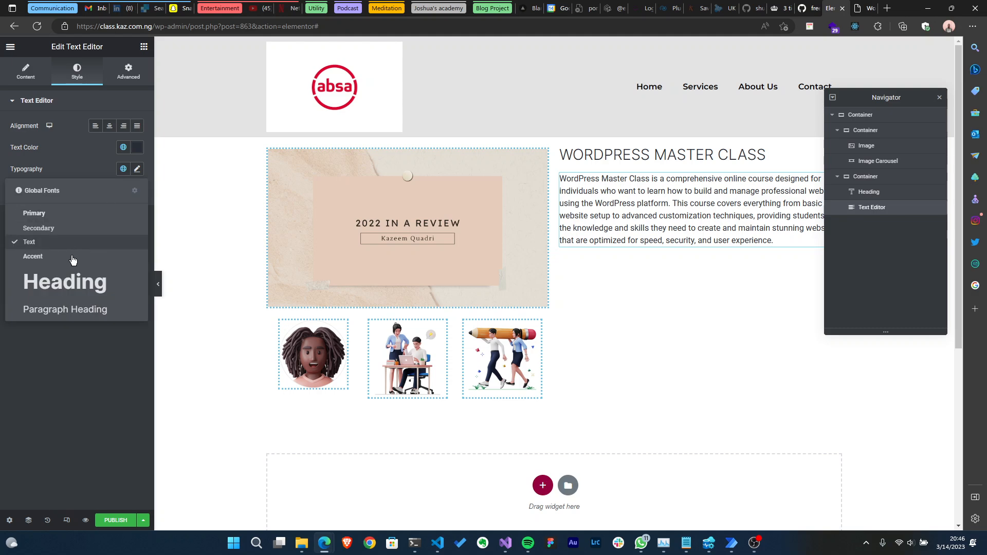
{"action": "left_click", "coordinate": [60, 308]}
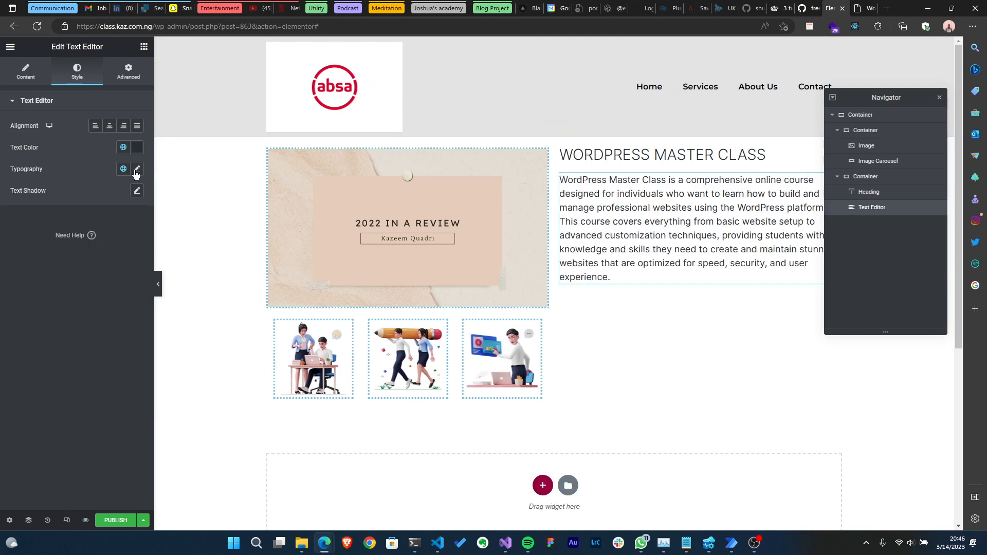
- Customise the short description typography, setting the weight to 200 (Extra Light)
{"action": "left_click", "coordinate": [139, 170]}
{"action": "left_click", "coordinate": [105, 275]}
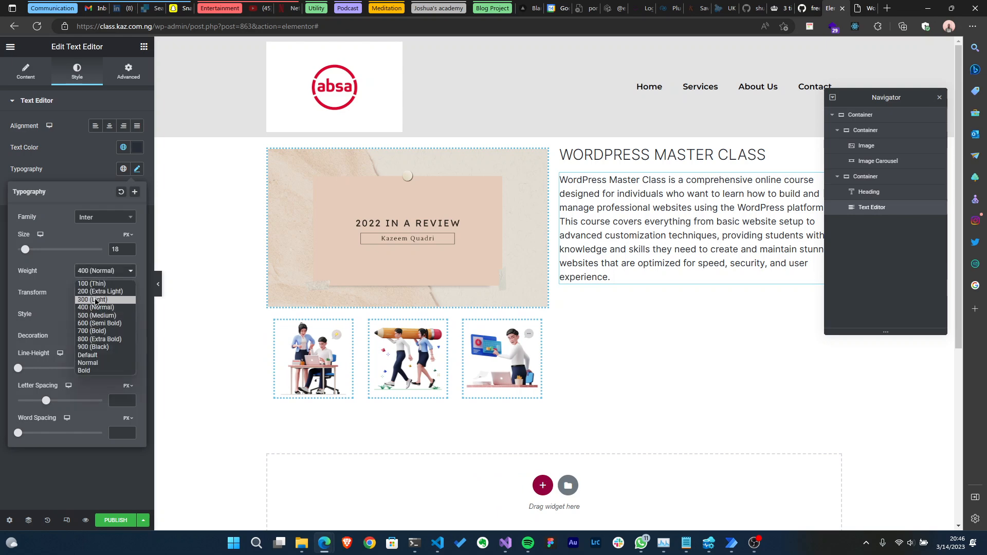
{"action": "left_click", "coordinate": [98, 291]}
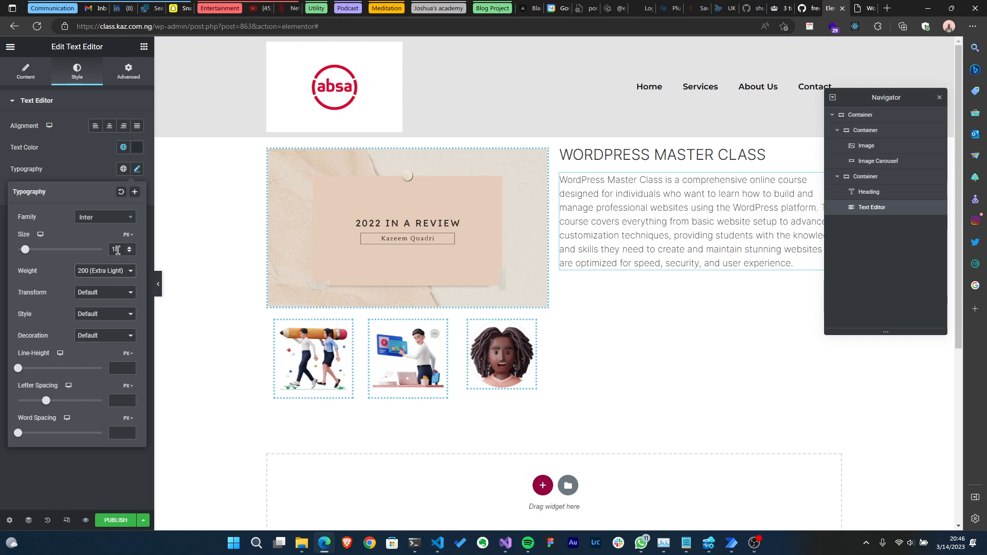
- Switch the short description size unit to REM and set the size to 1
{"action": "left_click", "coordinate": [126, 234]}
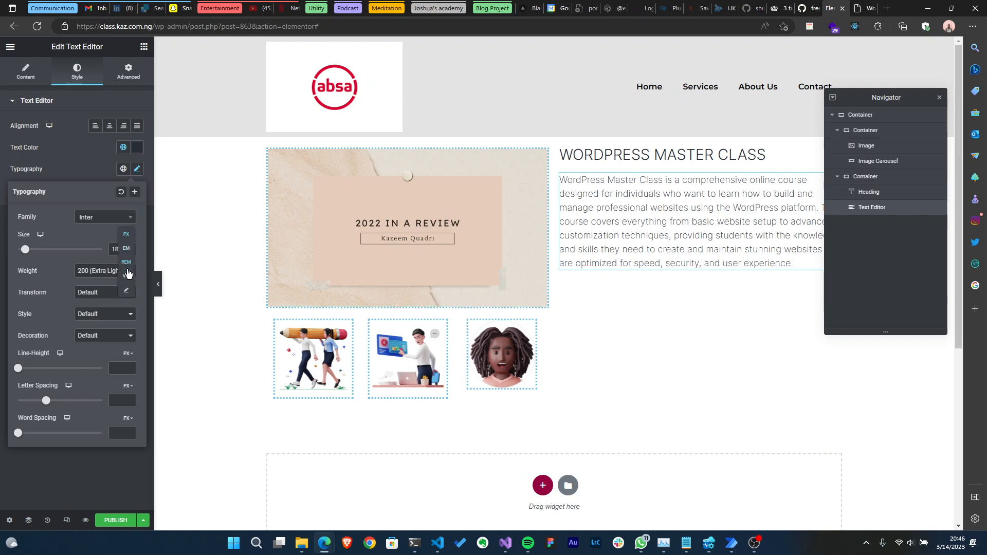
{"action": "left_click", "coordinate": [126, 263]}
{"action": "key", "text": "BackSpace"}
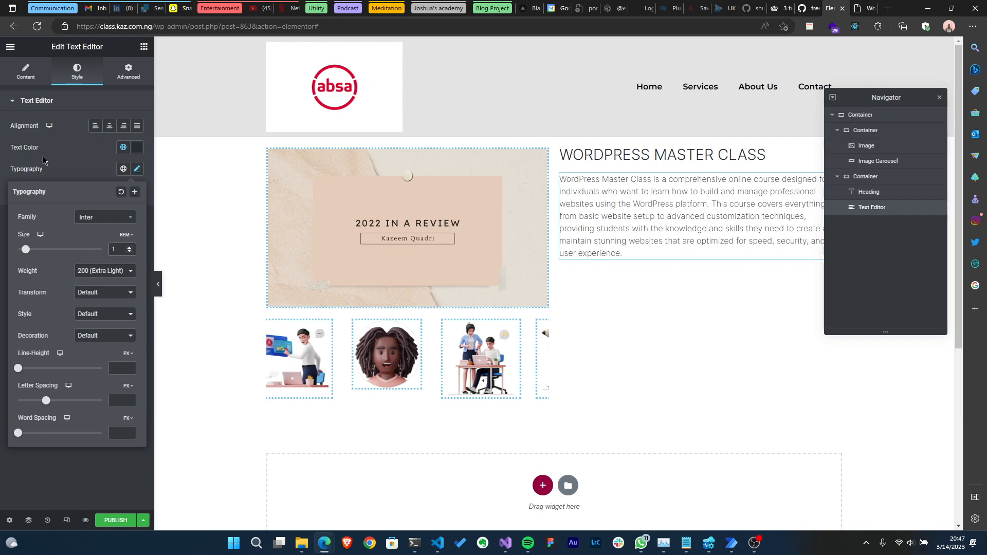
{"action": "left_click", "coordinate": [143, 47]}
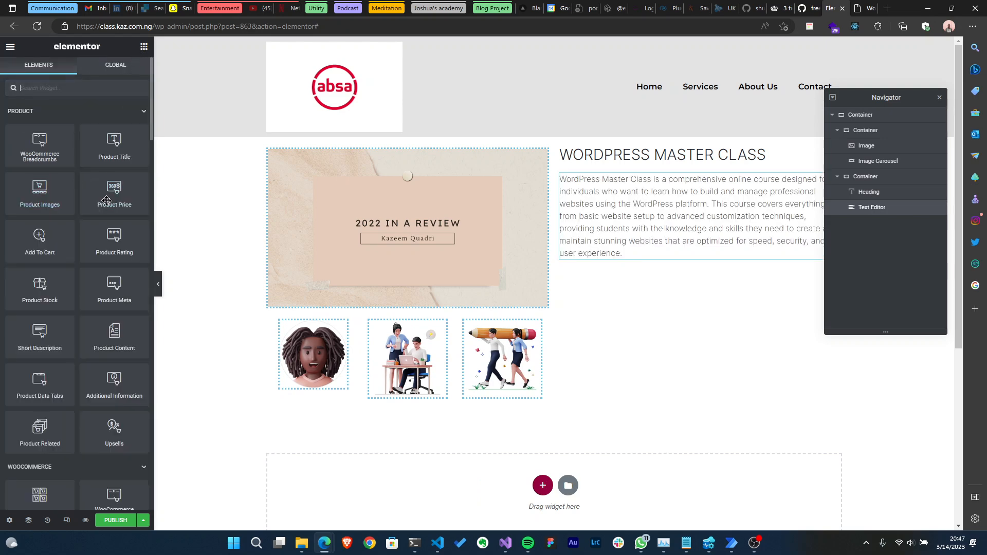
{"action": "scroll", "coordinate": [101, 198], "scroll_direction": "down", "scroll_amount": 1}
{"action": "scroll", "coordinate": [100, 197], "scroll_direction": "up", "scroll_amount": 1}
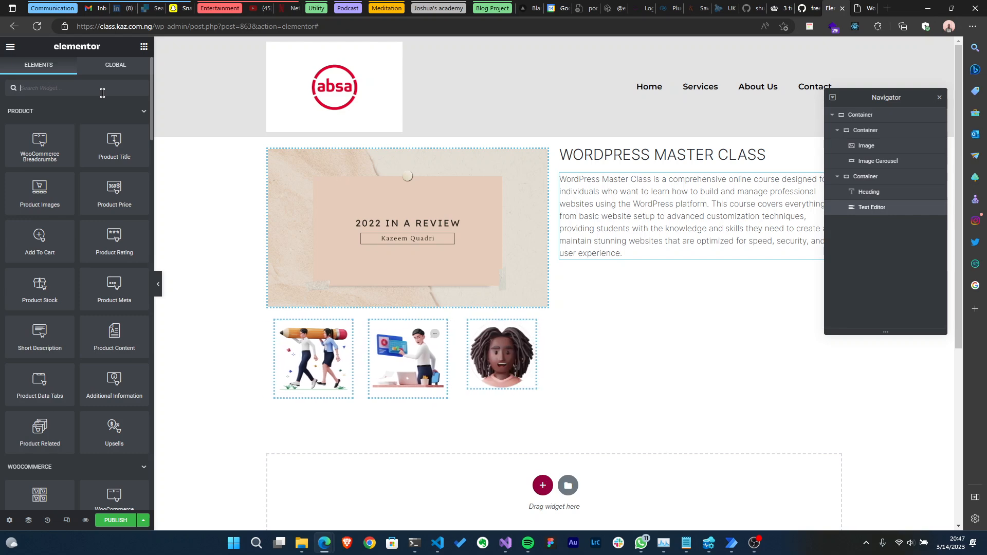
- Add a Button widget beneath the short description in the product details column
{"action": "left_click", "coordinate": [77, 88]}
{"action": "type", "text": "butt"}
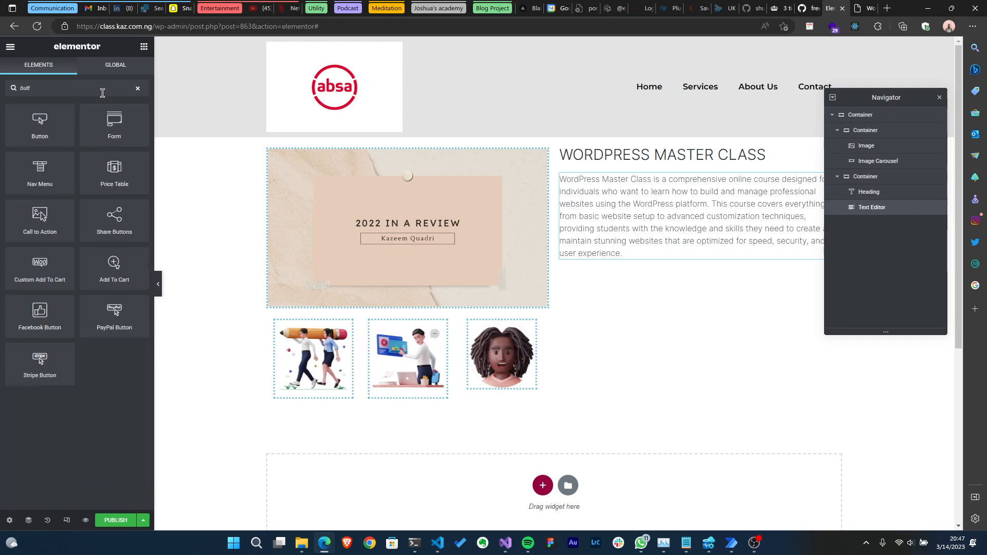
{"action": "left_click_drag", "start_coordinate": [40, 126], "coordinate": [619, 257]}
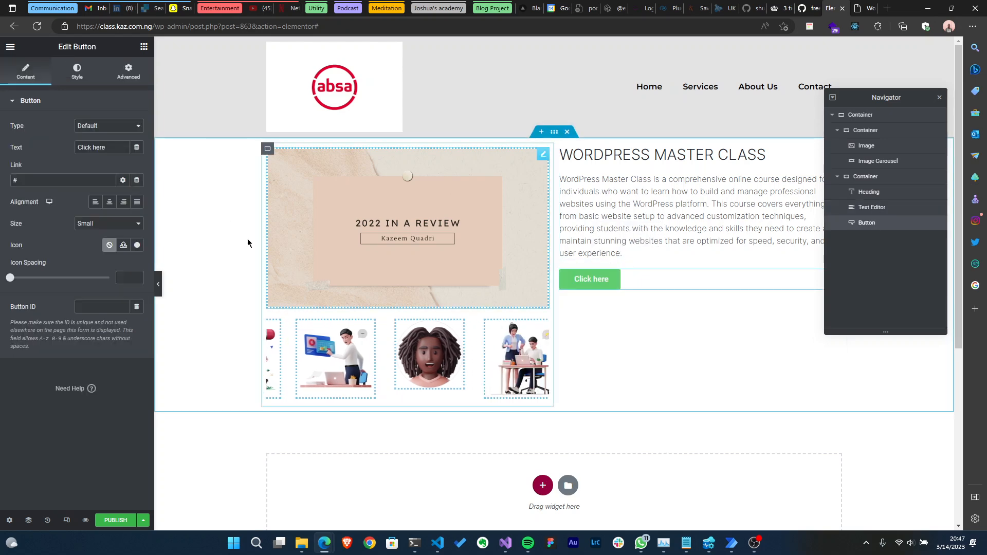
- Link the button to the Add To Cart dynamic tag
{"action": "left_click", "coordinate": [137, 180]}
{"action": "scroll", "coordinate": [93, 222], "scroll_direction": "down", "scroll_amount": 3}
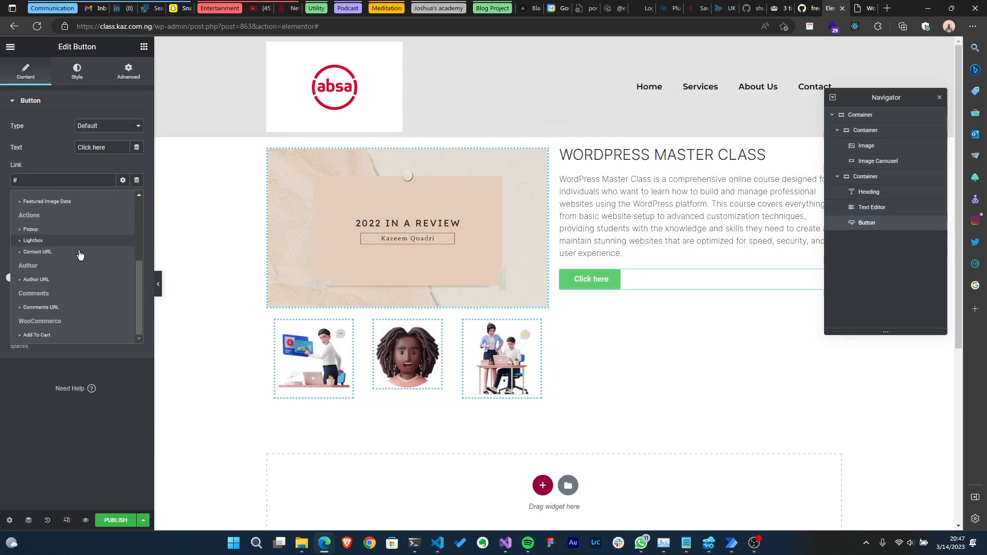
{"action": "left_click", "coordinate": [51, 337]}
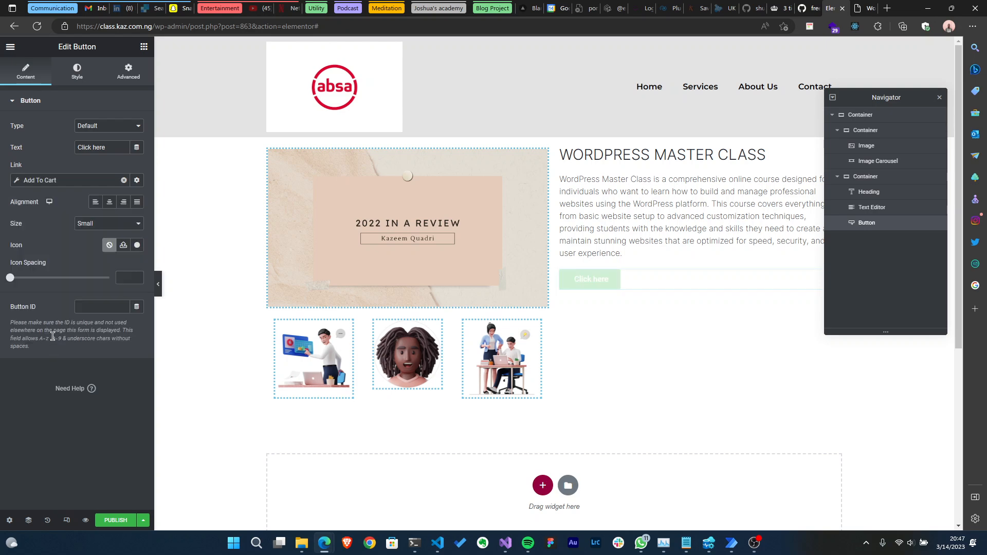
- Change the button text to Add To Cart
{"action": "left_click_drag", "start_coordinate": [108, 145], "coordinate": [38, 152]}
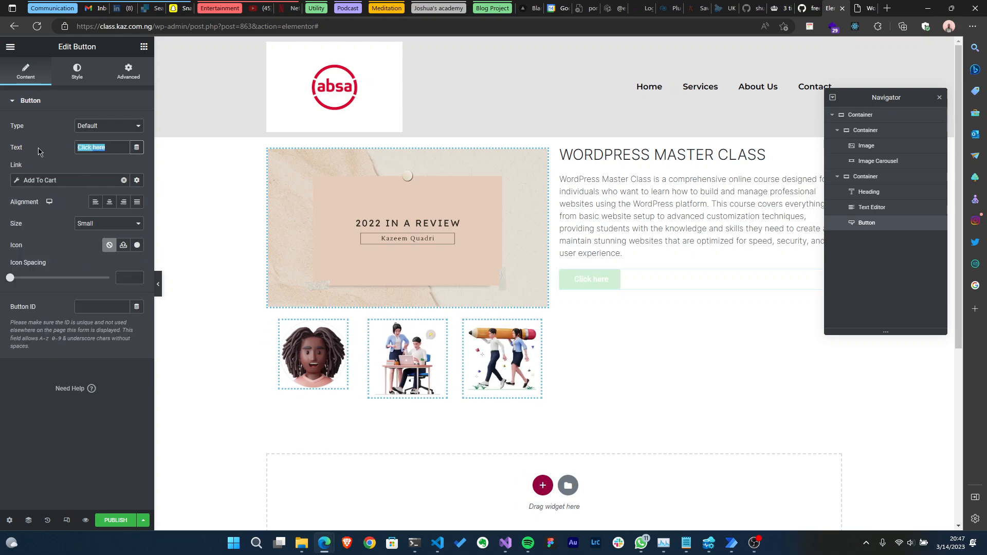
{"action": "type", "text": "Add "}
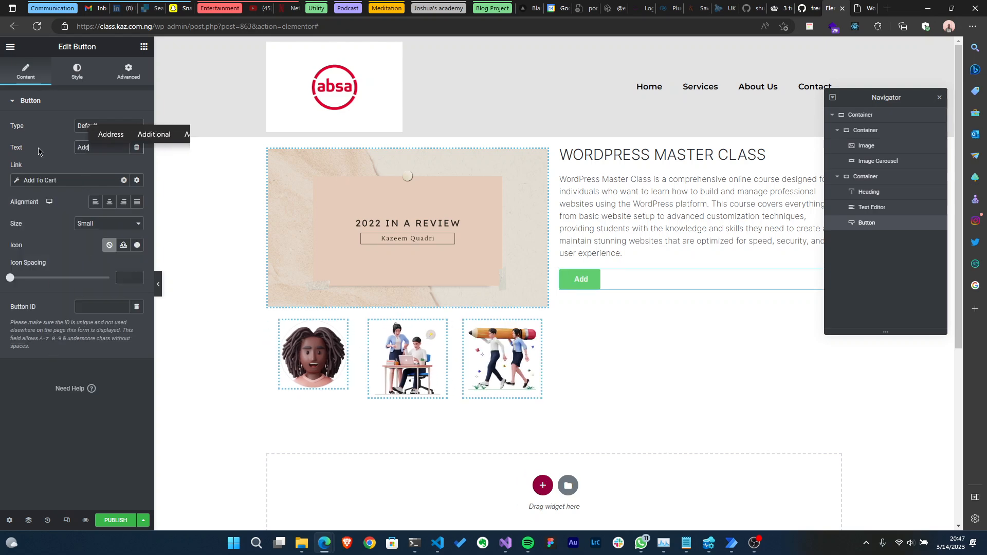
{"action": "type", "text": "T"}
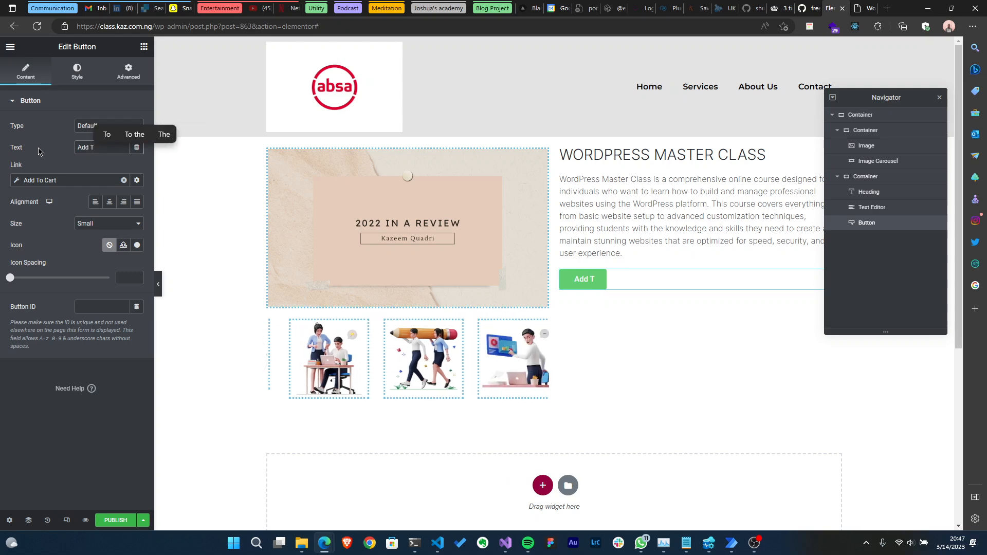
{"action": "type", "text": "o Card"}
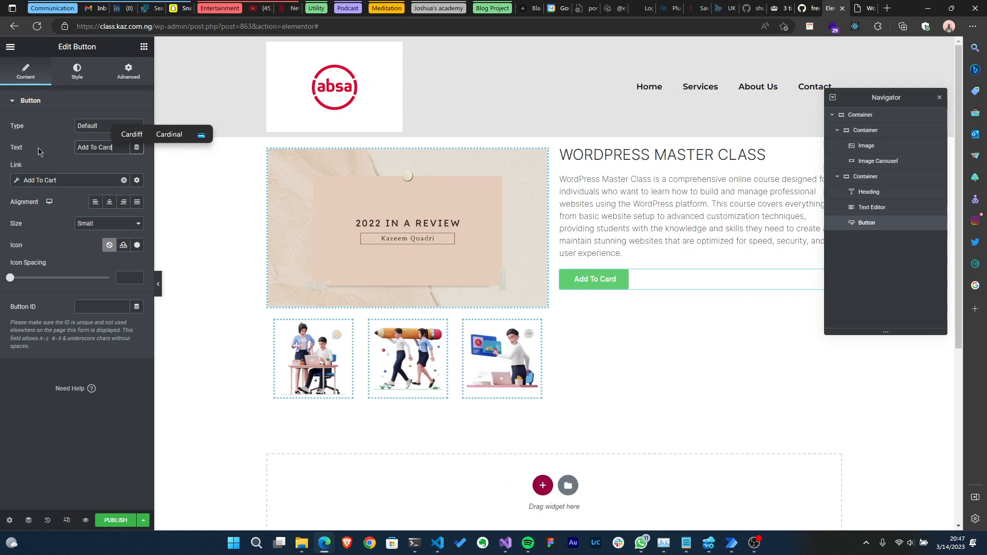
{"action": "key", "text": "BackSpace"}
{"action": "type", "text": "t"}
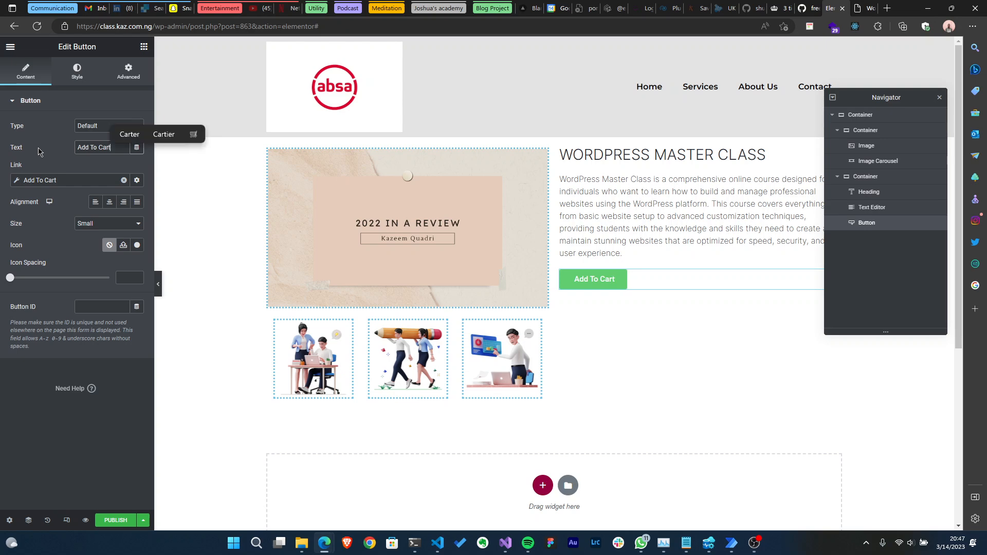
- Set the button background to the Blackish global colour and its border radius to 0
{"action": "left_click", "coordinate": [77, 72]}
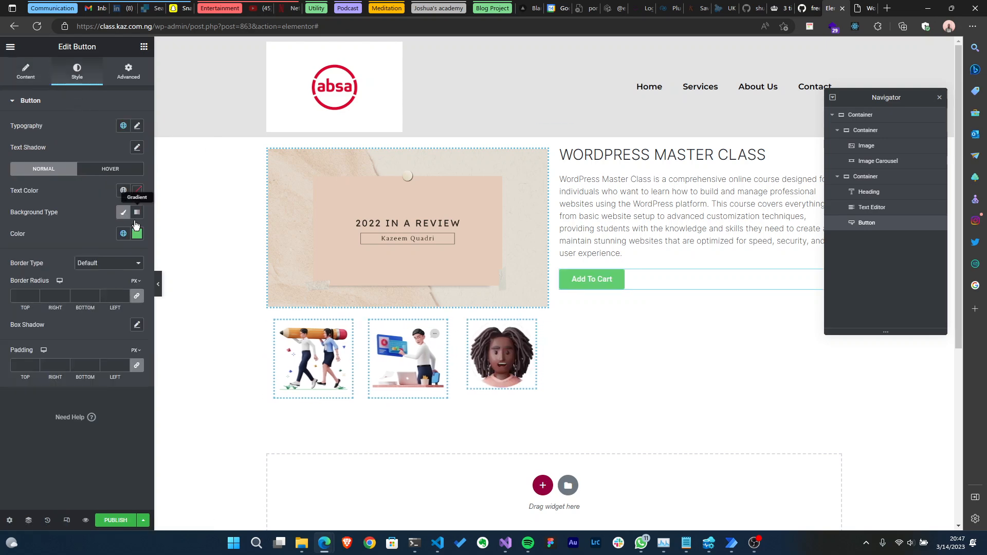
{"action": "left_click", "coordinate": [123, 233]}
{"action": "left_click", "coordinate": [64, 361]}
{"action": "left_click", "coordinate": [138, 296]}
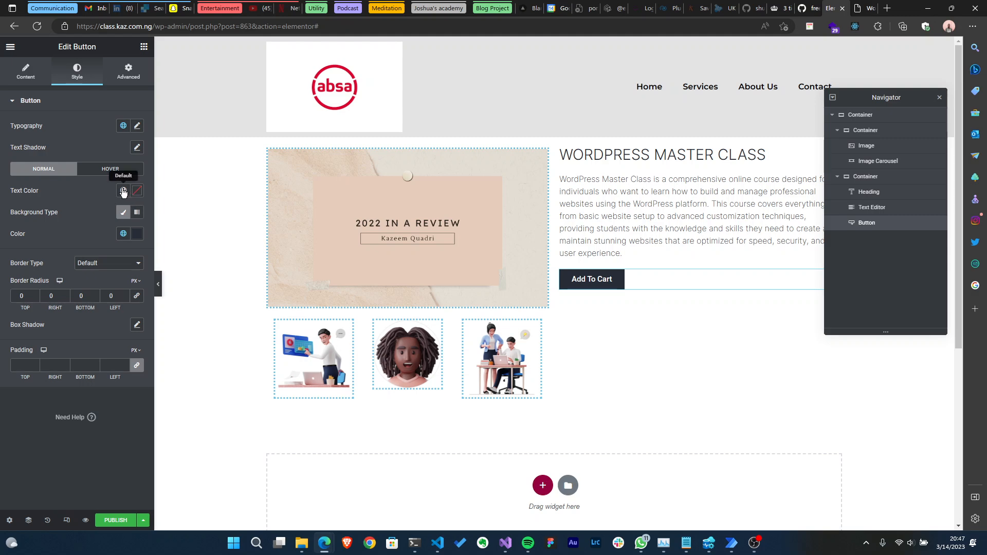
- Apply the Paragraph Heading global font to the button text
{"action": "left_click", "coordinate": [137, 126]}
{"action": "left_click", "coordinate": [124, 126]}
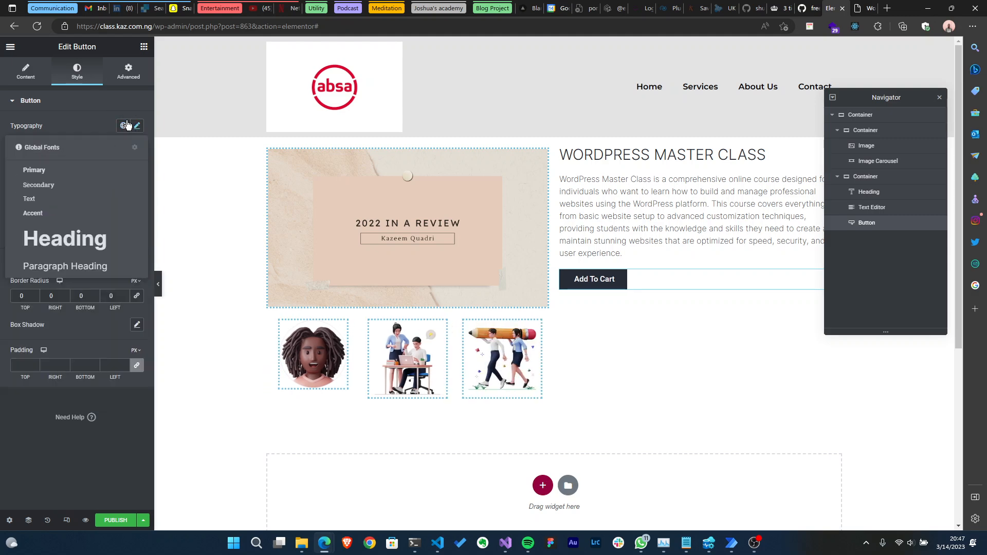
{"action": "left_click", "coordinate": [68, 268]}
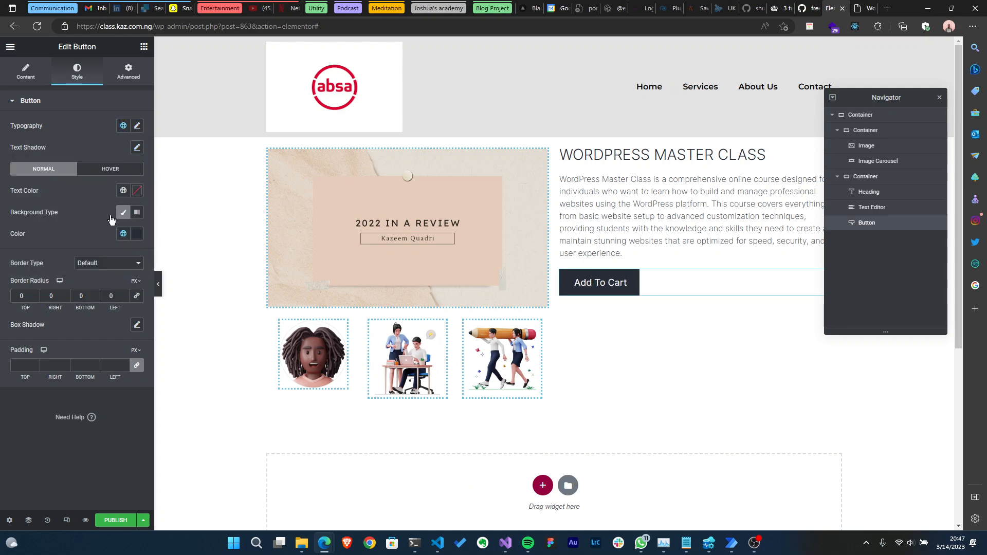
- Customise the button typography, setting the text transform to Uppercase
{"action": "left_click", "coordinate": [137, 126]}
{"action": "left_click", "coordinate": [96, 250]}
{"action": "left_click", "coordinate": [98, 265]}
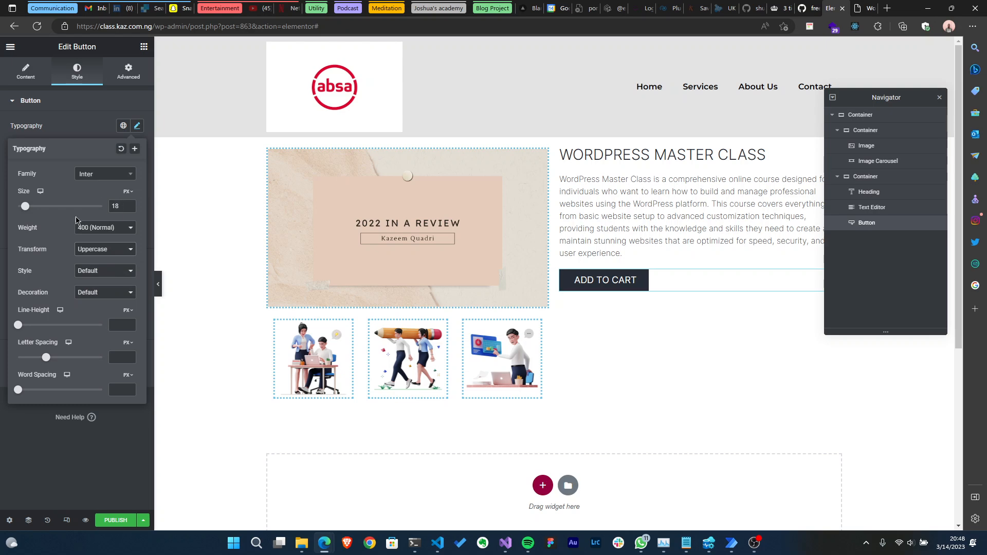
- Set the button font weight to 200 (Extra Light) and the size to 1 REM
{"action": "left_click", "coordinate": [85, 229]}
{"action": "left_click", "coordinate": [92, 246]}
{"action": "left_click", "coordinate": [128, 191]}
{"action": "left_click", "coordinate": [124, 222]}
{"action": "type", "text": "1"}
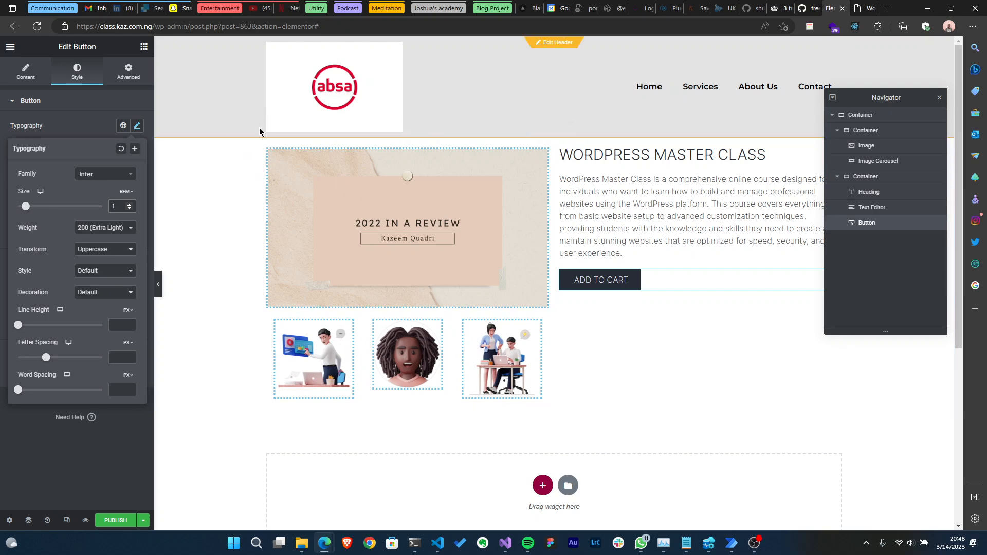
- Add a Product Rating widget between the short description and the button
{"action": "left_click", "coordinate": [144, 47]}
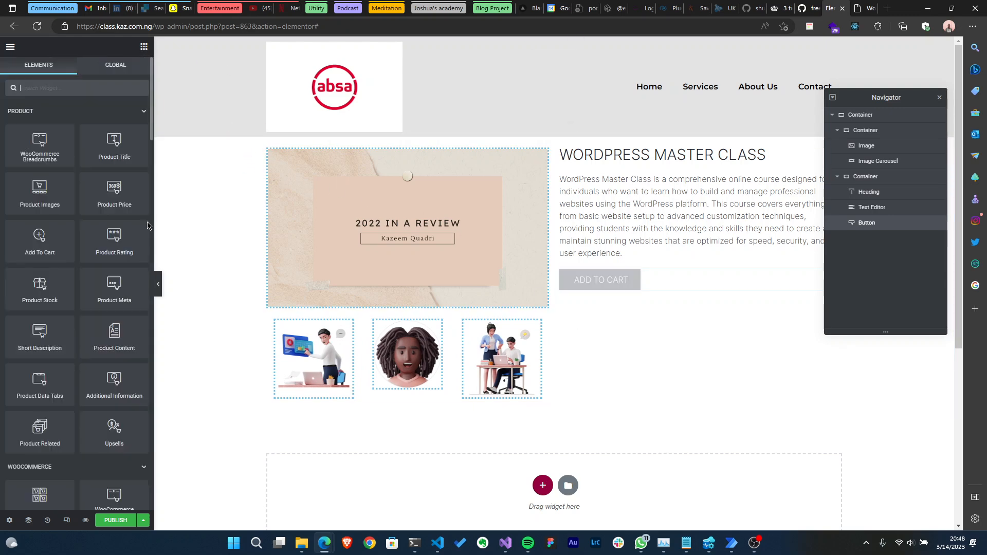
{"action": "left_click_drag", "start_coordinate": [114, 241], "coordinate": [581, 255]}
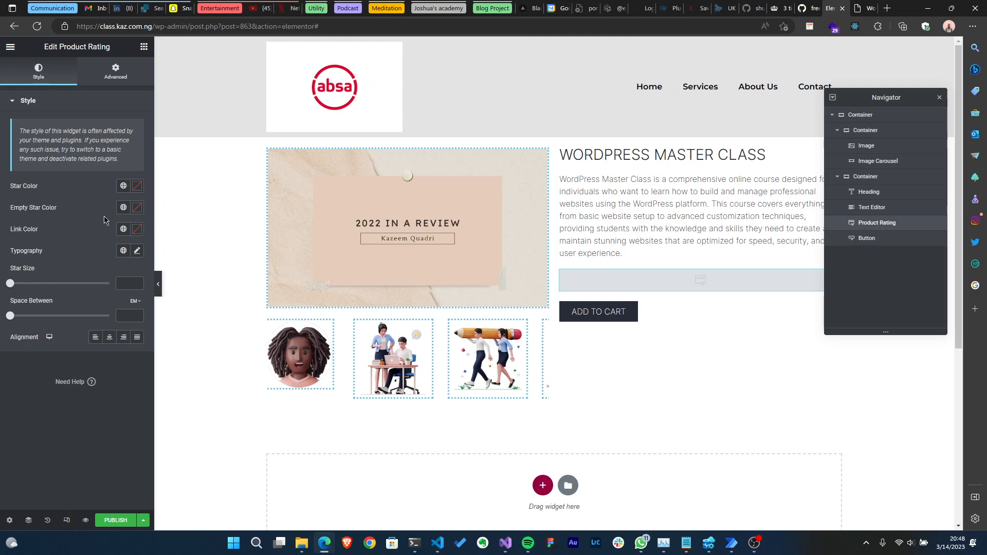
- Set the rating's star colour to Theme Accent and its empty star colour to Blackish global colours
{"action": "left_click", "coordinate": [123, 187]}
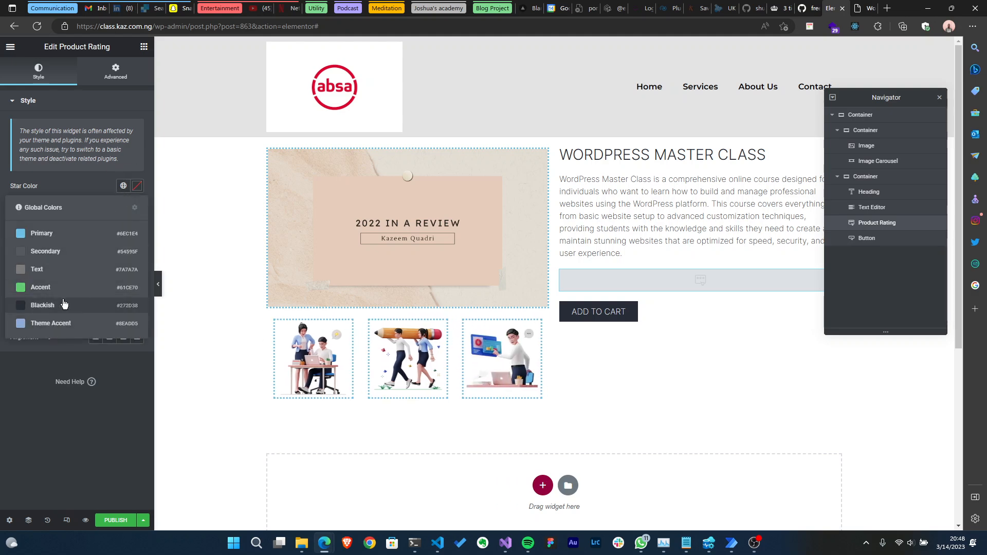
{"action": "left_click", "coordinate": [60, 323]}
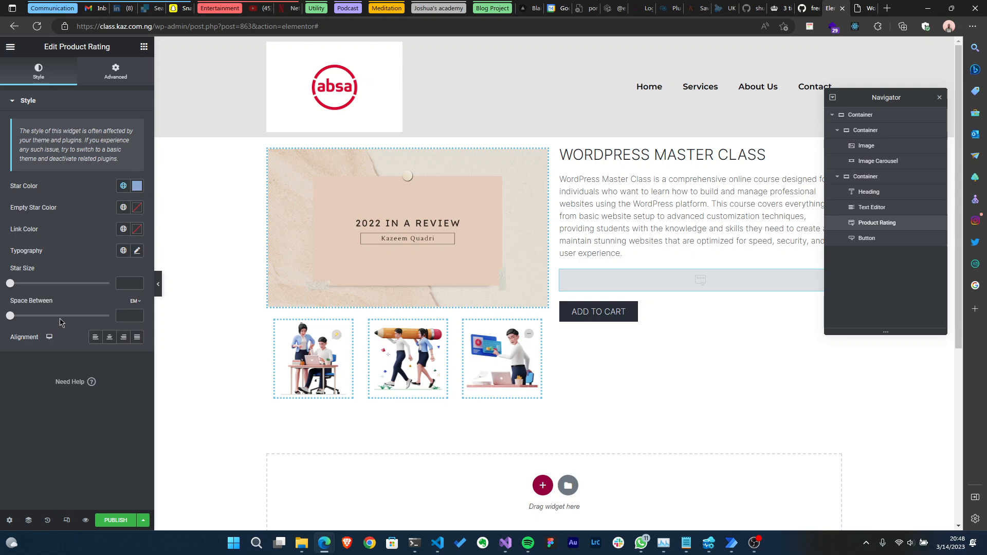
{"action": "left_click", "coordinate": [123, 212]}
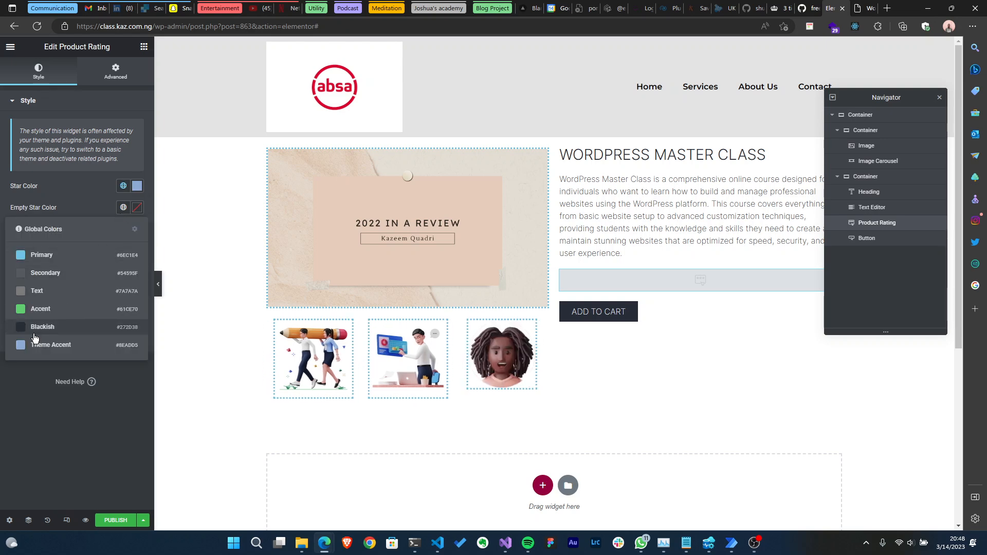
{"action": "left_click", "coordinate": [34, 327]}
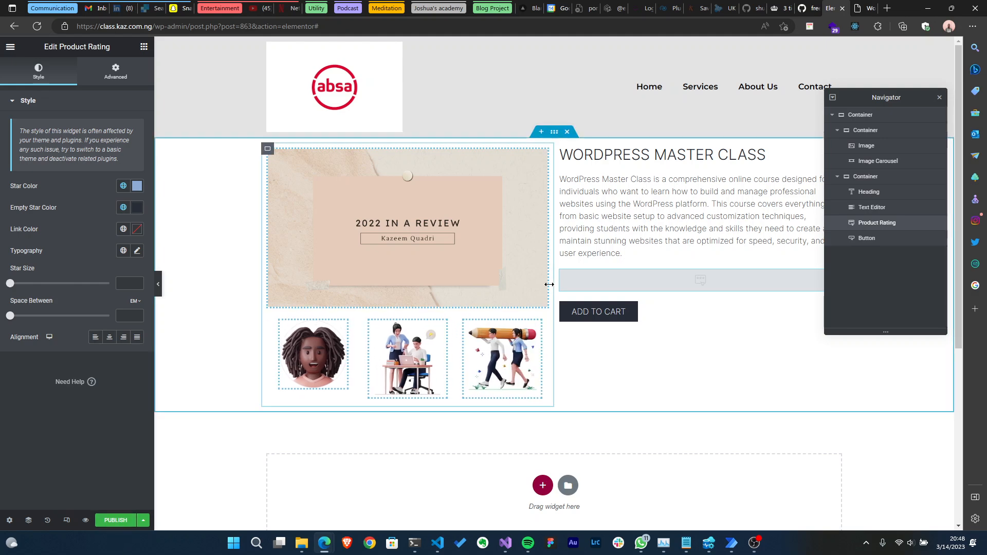
- Give the main product container a top and bottom margin of 2 REM
{"action": "scroll", "coordinate": [584, 337], "scroll_direction": "down", "scroll_amount": 3}
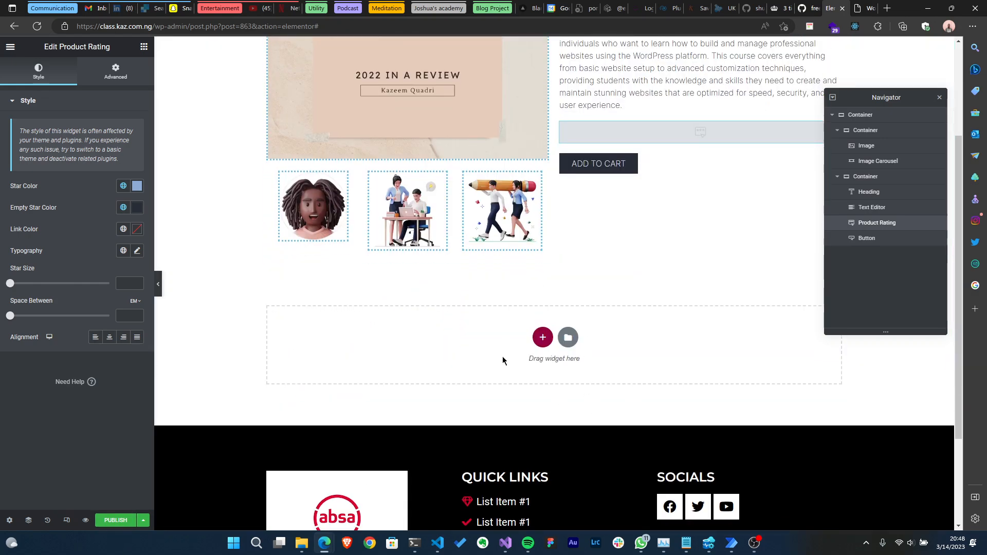
{"action": "scroll", "coordinate": [591, 284], "scroll_direction": "up", "scroll_amount": 3}
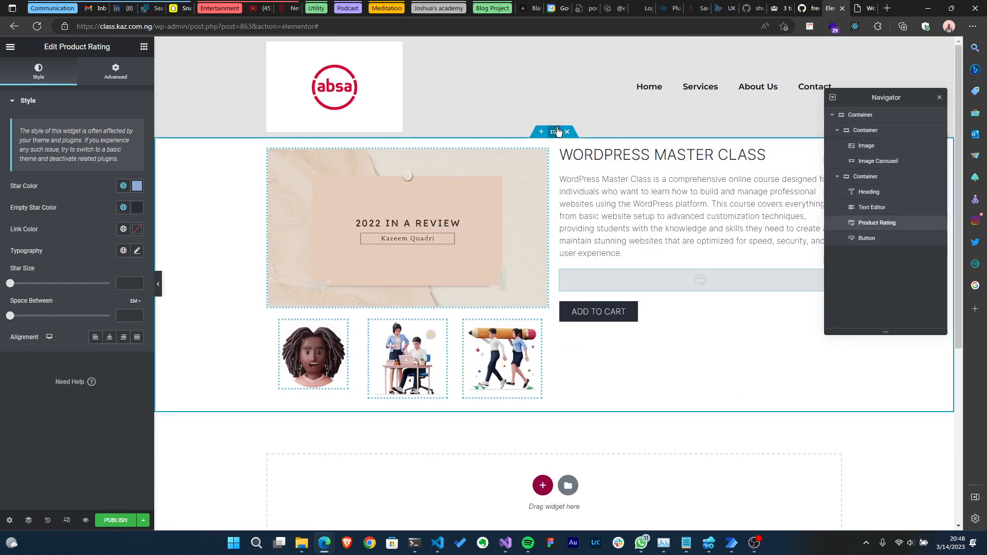
{"action": "left_click", "coordinate": [555, 132]}
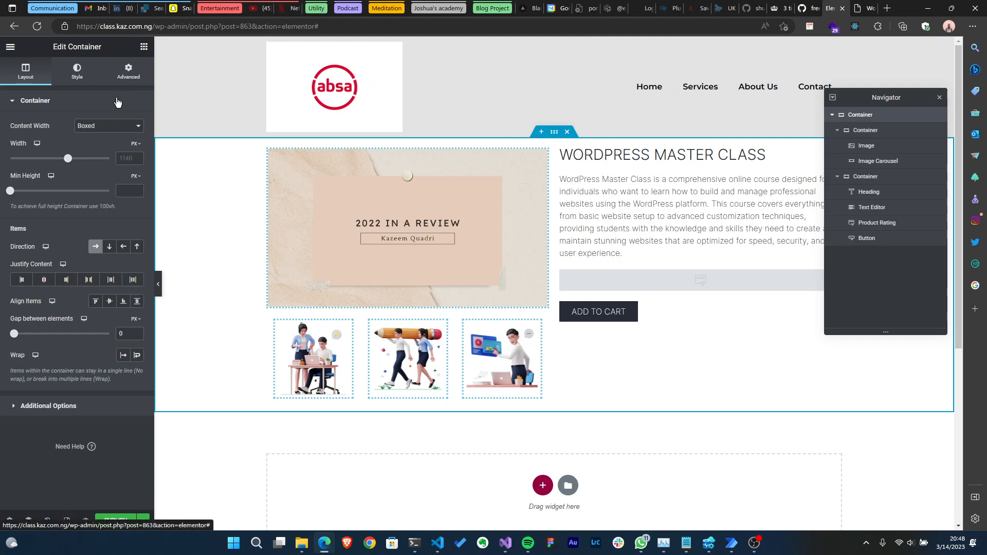
{"action": "left_click", "coordinate": [128, 75]}
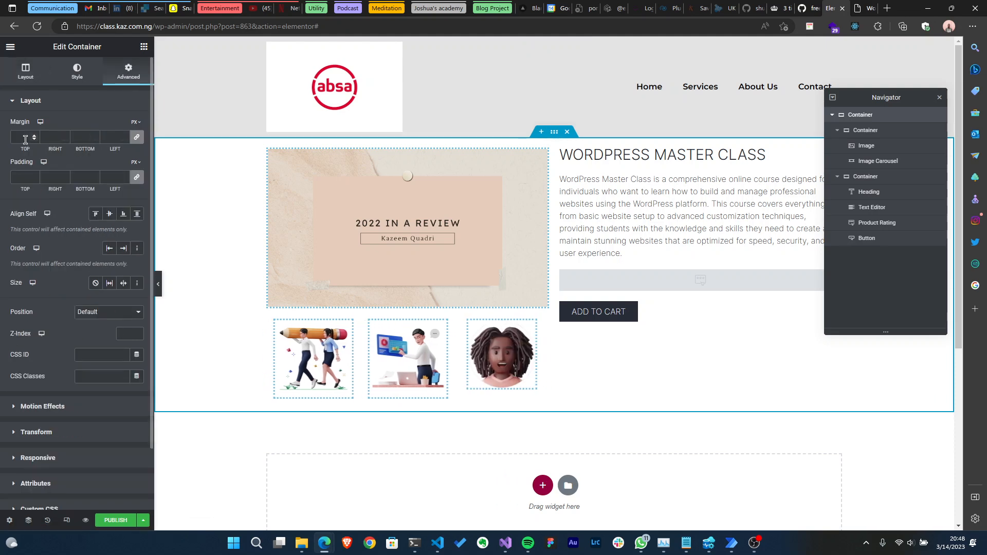
{"action": "left_click", "coordinate": [136, 124]}
{"action": "left_click", "coordinate": [134, 163]}
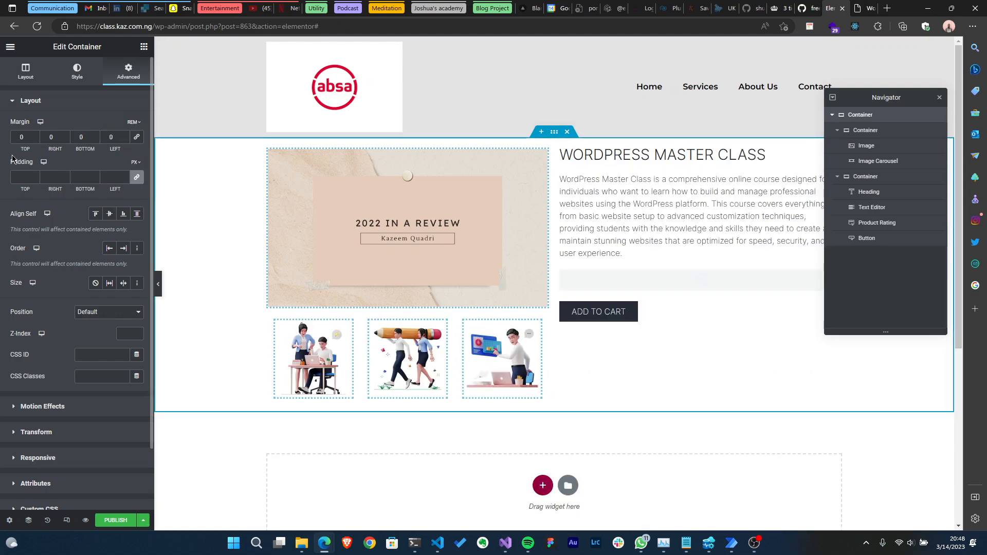
{"action": "double_click", "coordinate": [21, 138]}
{"action": "type", "text": "2"}
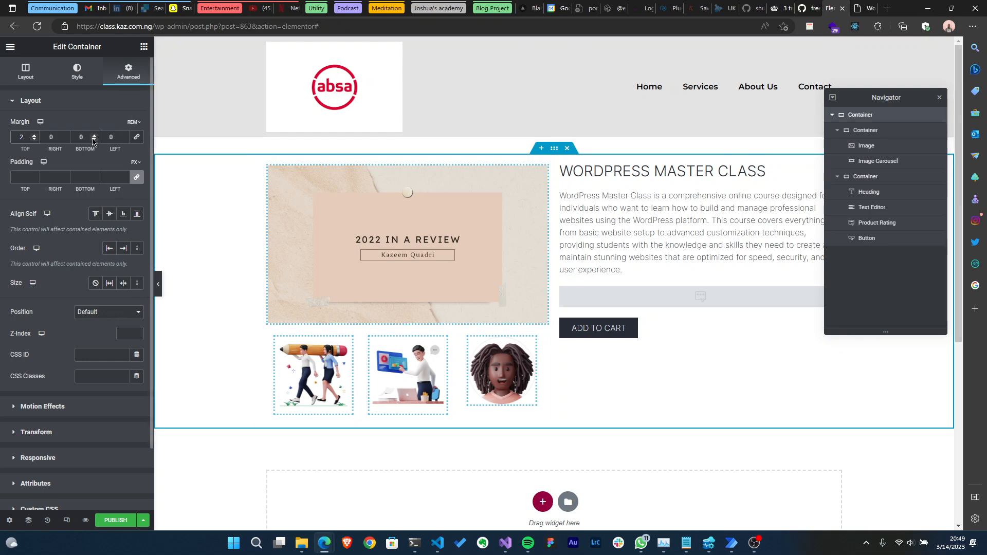
{"action": "type", "text": "2"}
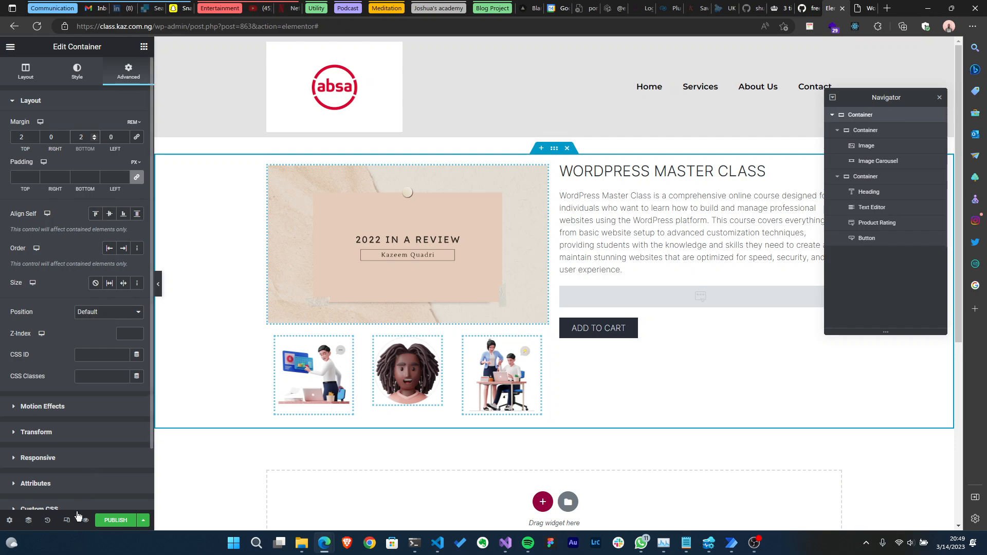
- Publish the template with an Include condition for Products and save
{"action": "left_click", "coordinate": [115, 520]}
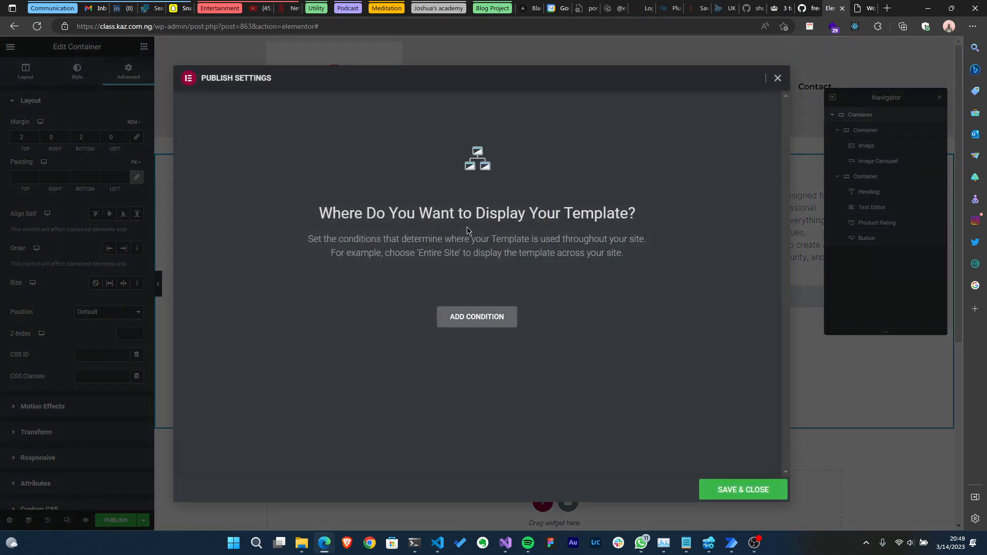
{"action": "left_click", "coordinate": [460, 311]}
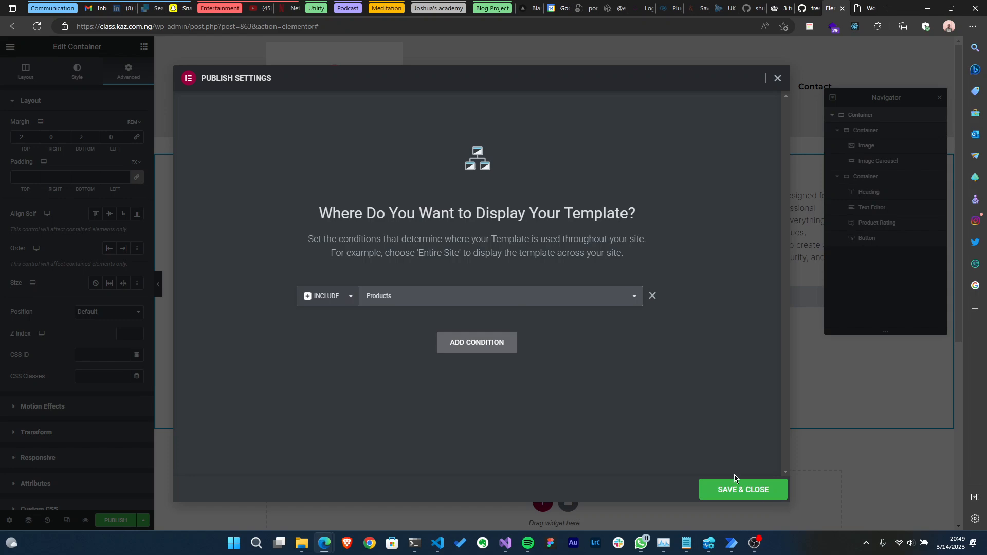
{"action": "left_click", "coordinate": [733, 495]}
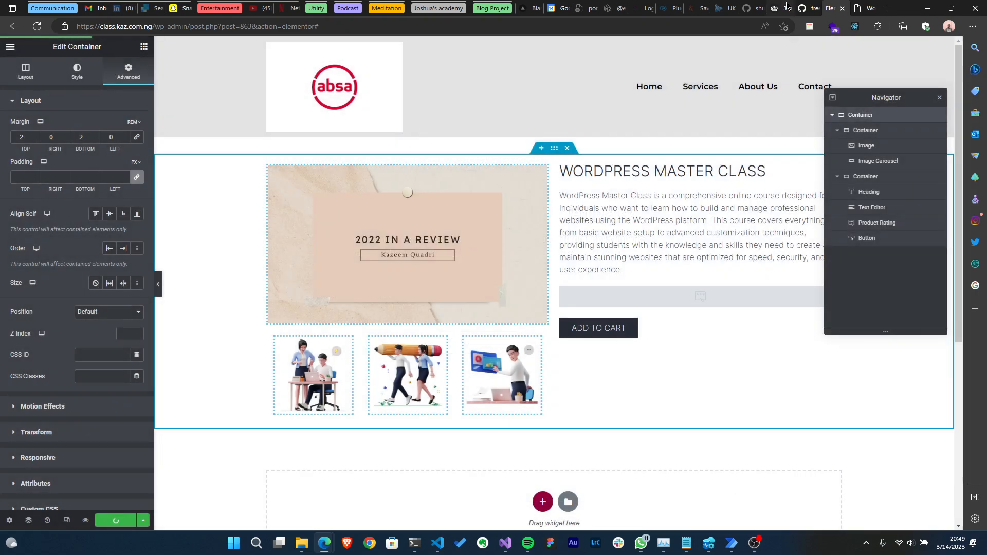
- Reload the live product page in the other browser tab to check the template, then return to the editor
{"action": "left_click", "coordinate": [868, 8]}
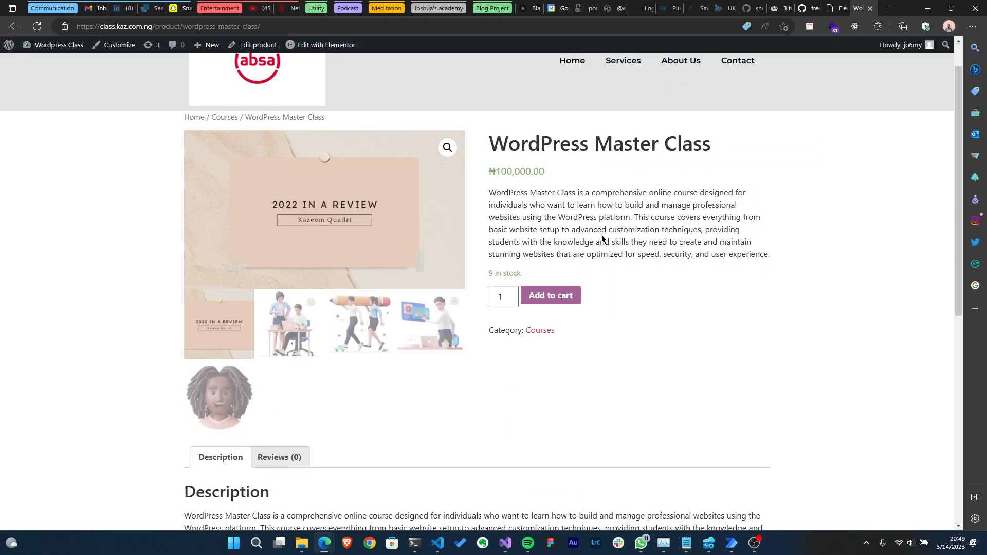
{"action": "scroll", "coordinate": [594, 230], "scroll_direction": "down", "scroll_amount": 6}
{"action": "scroll", "coordinate": [593, 234], "scroll_direction": "up", "scroll_amount": 8}
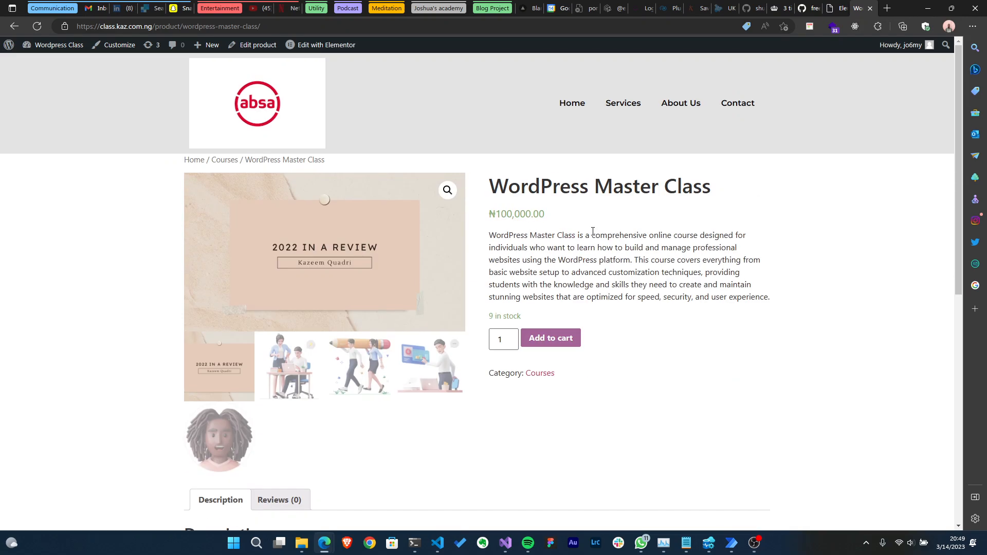
{"action": "left_click", "coordinate": [37, 26]}
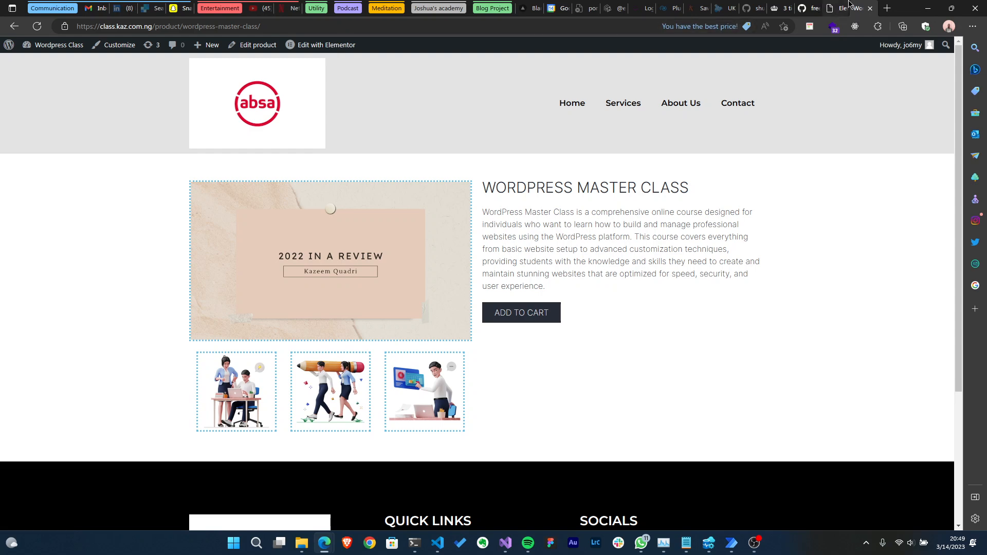
{"action": "left_click", "coordinate": [839, 8]}
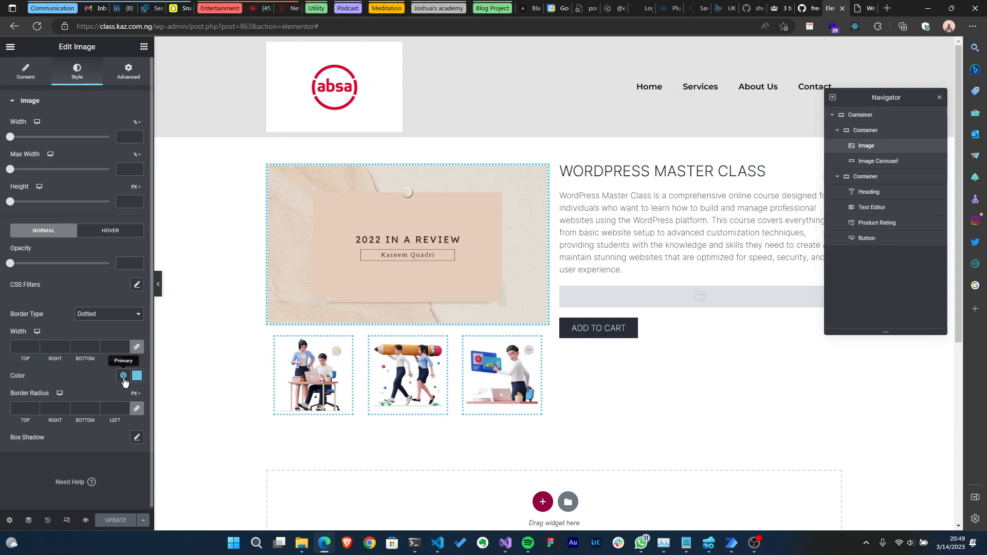
- Set the border colour of the product image and the gallery carousel thumbnails to a dark global colour, then update the template
{"action": "left_click", "coordinate": [123, 376]}
{"action": "left_click", "coordinate": [82, 506]}
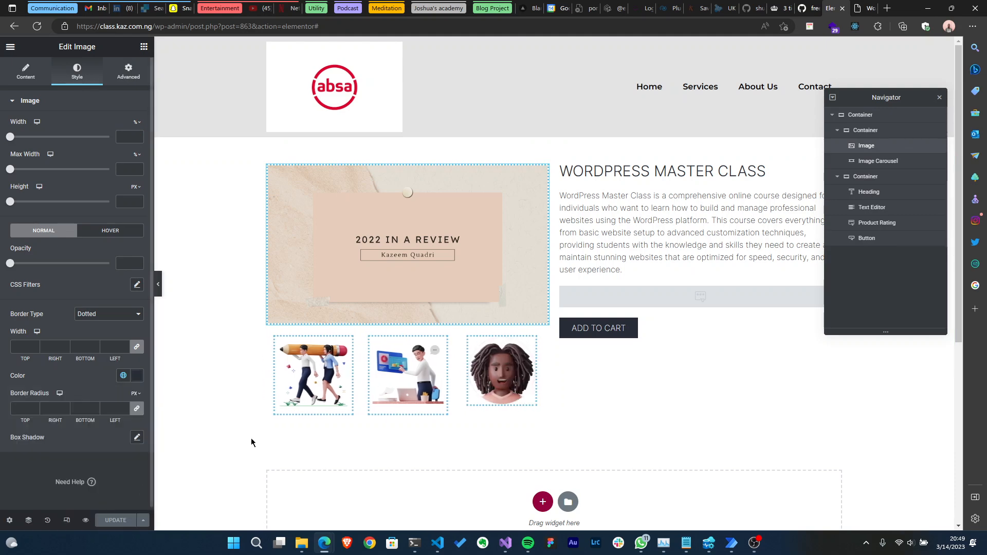
{"action": "left_click", "coordinate": [330, 366]}
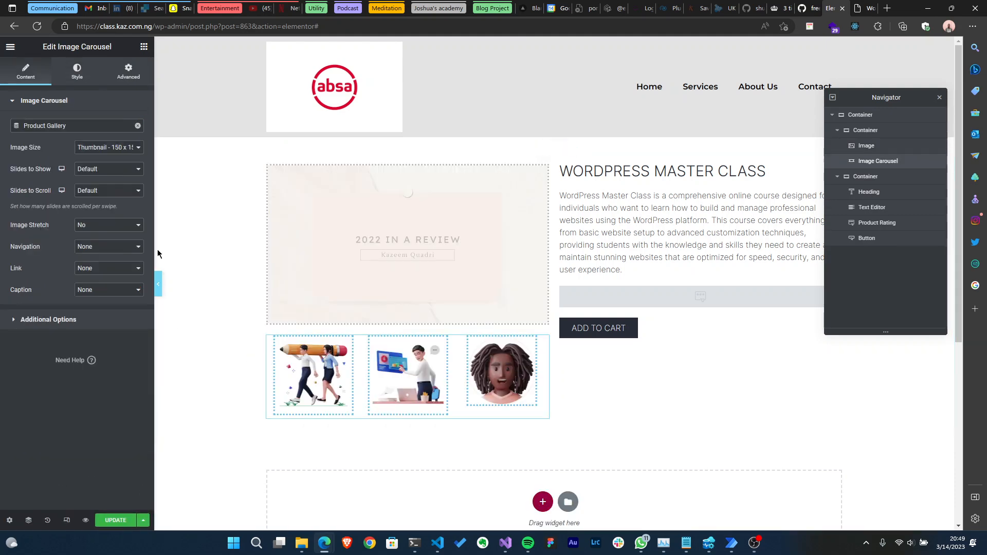
{"action": "left_click", "coordinate": [78, 71]}
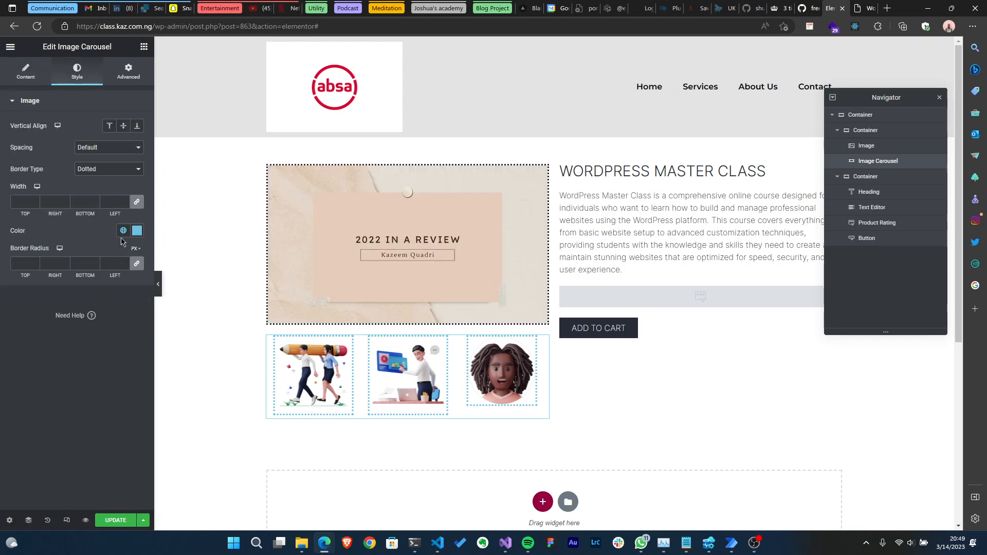
{"action": "left_click", "coordinate": [123, 230]}
{"action": "left_click", "coordinate": [78, 378]}
{"action": "left_click", "coordinate": [117, 521]}
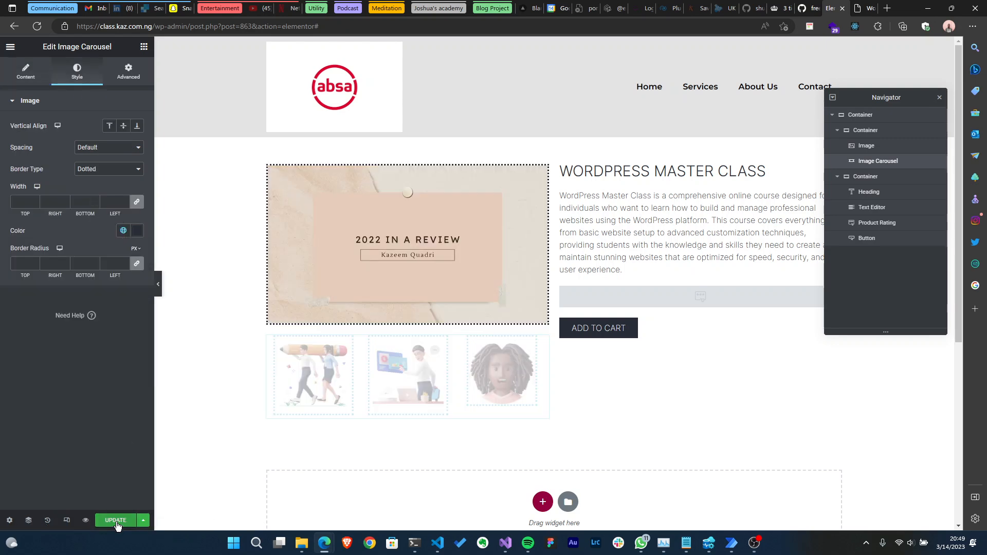
- Switch to the live product page tab and reload it
{"action": "left_click", "coordinate": [865, 5]}
{"action": "key", "text": "F5"}
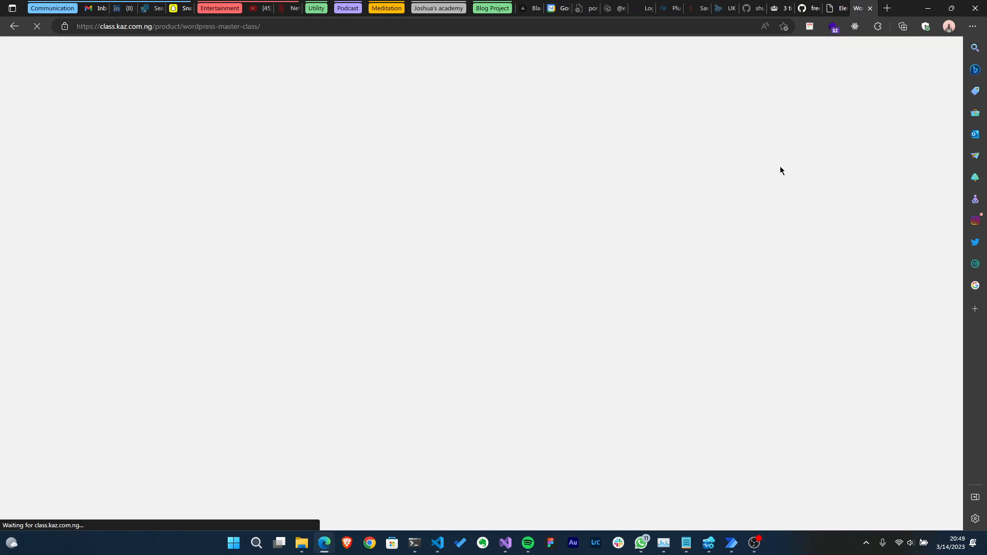
{"action": "left_click", "coordinate": [962, 548]}
{"action": "left_click", "coordinate": [963, 549]}
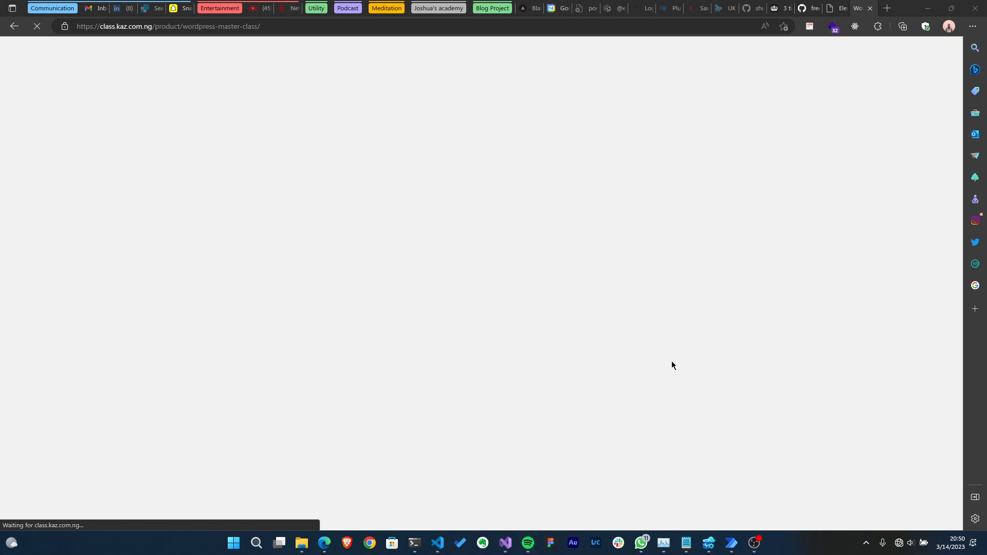
{"action": "mouse_move", "coordinate": [507, 551]}
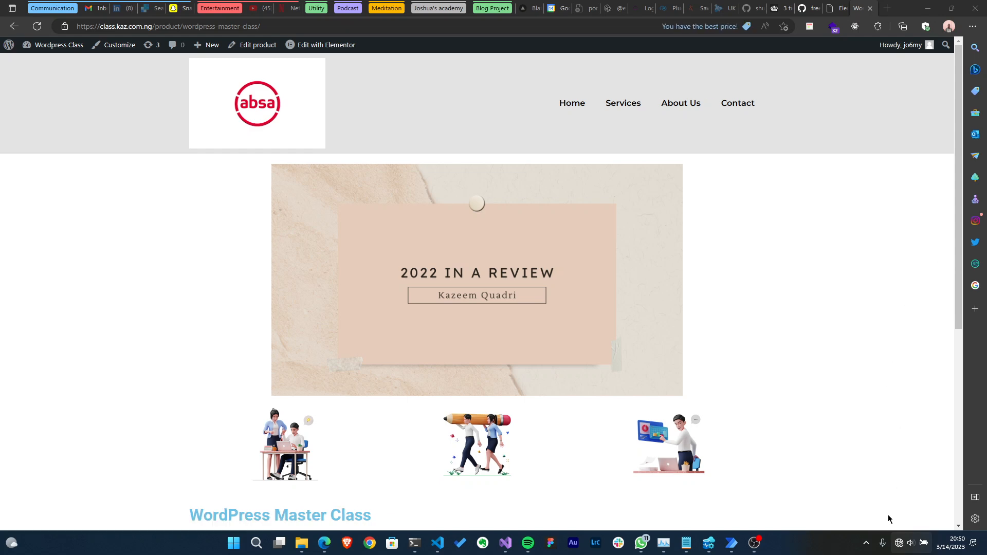
- Connect the computer to the Infinix NOTE 10 Wi-Fi network from the system tray
{"action": "left_click", "coordinate": [899, 544]}
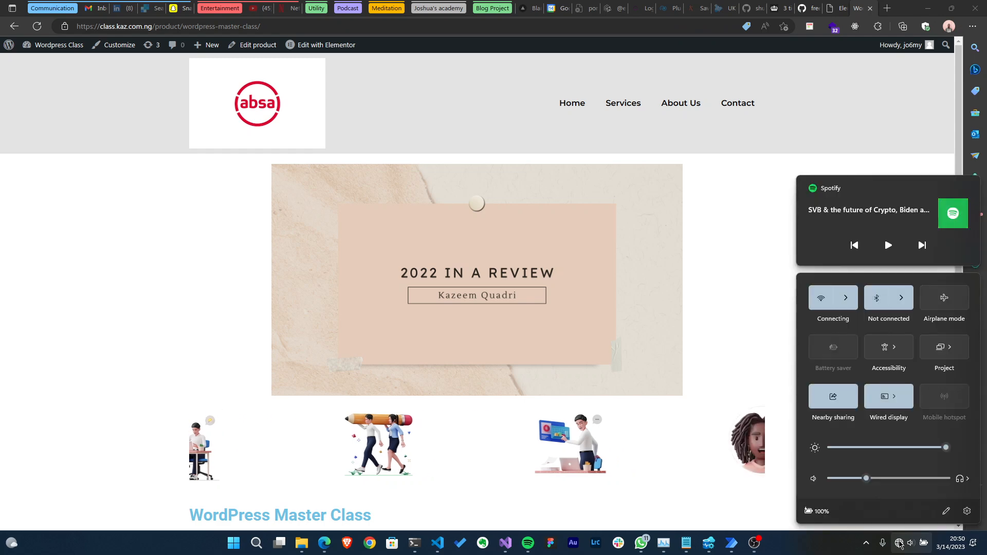
{"action": "left_click", "coordinate": [845, 302]}
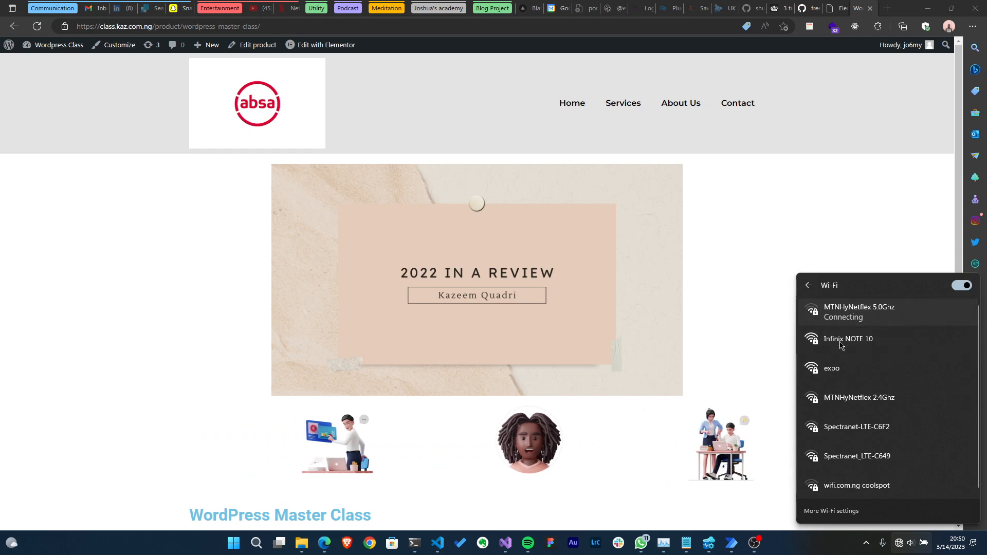
{"action": "left_click", "coordinate": [842, 324]}
{"action": "left_click", "coordinate": [875, 391]}
{"action": "left_click", "coordinate": [906, 386]}
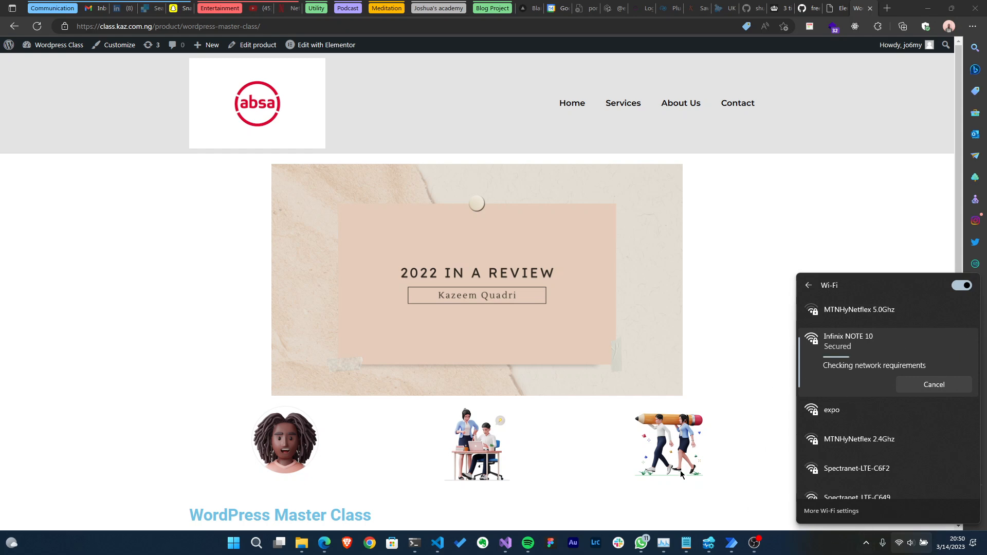
- Reload the live product page to check the updated template
{"action": "key", "text": "ctrl+r"}
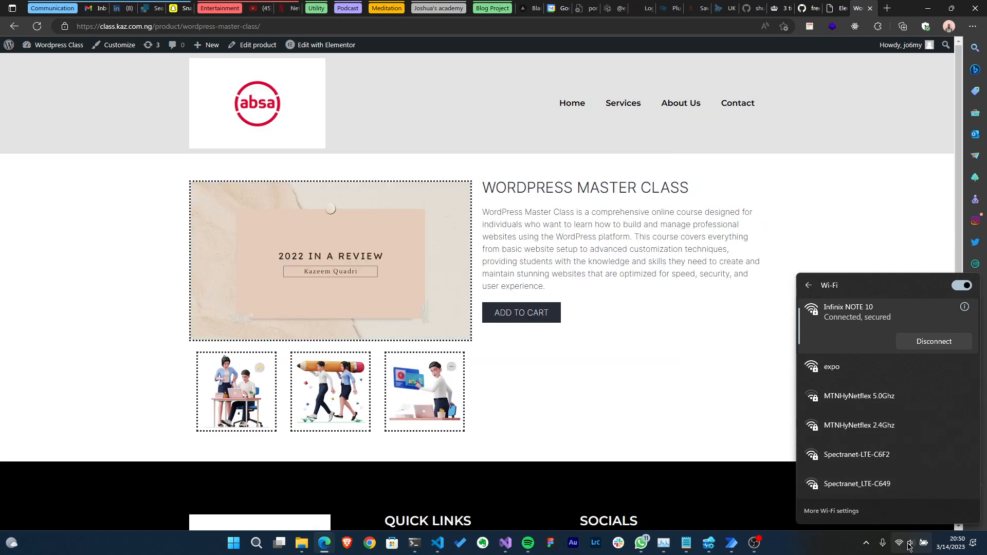
{"action": "left_click", "coordinate": [753, 520]}
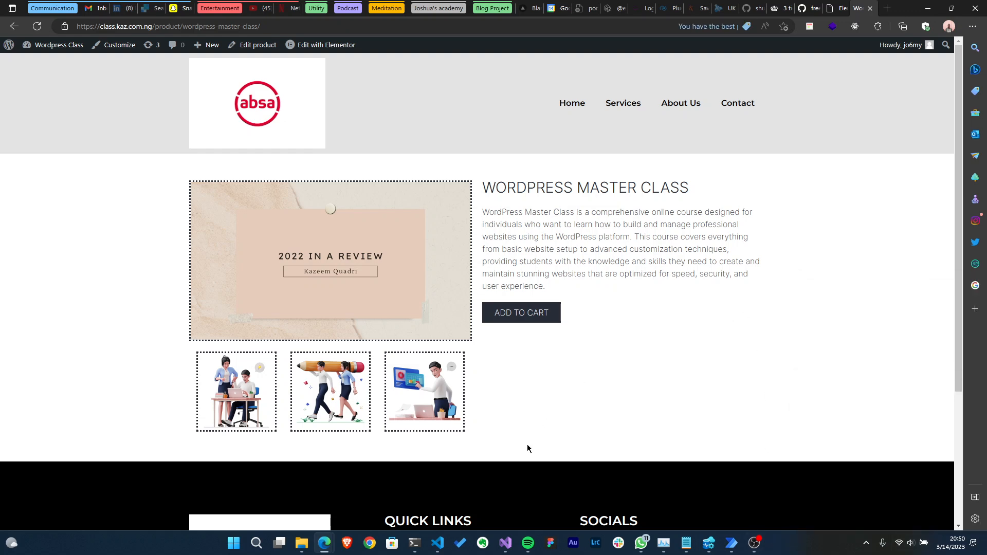